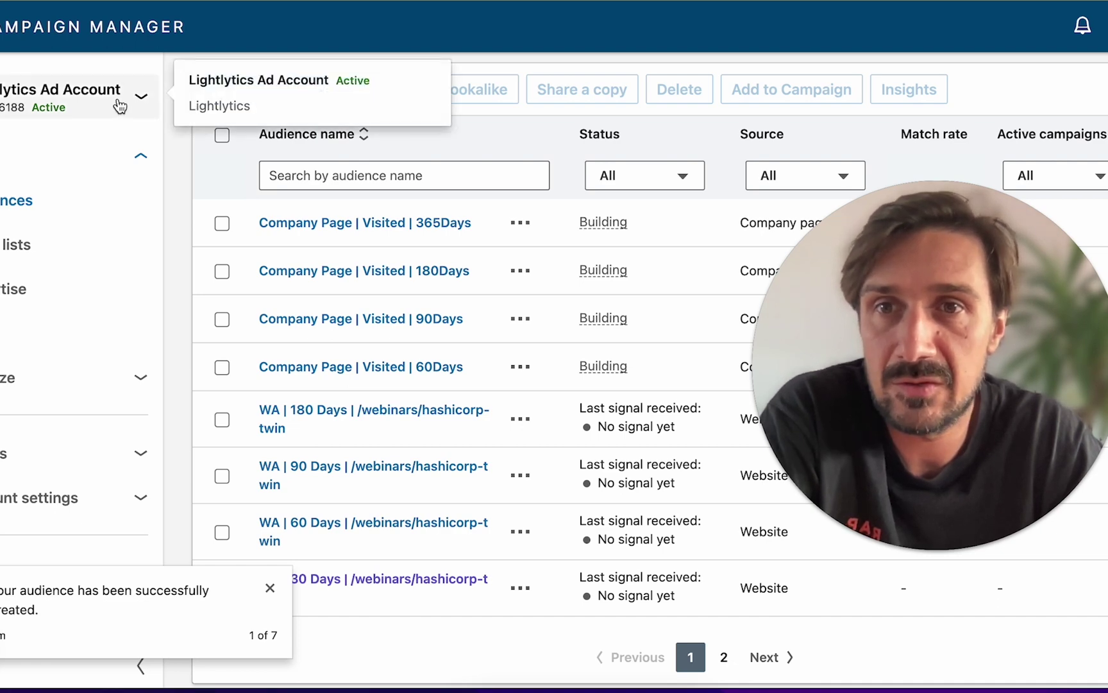
# - Start a company page audience targeting people who clicked the page header call-to-action
pyautogui.moveTo(144, 108)
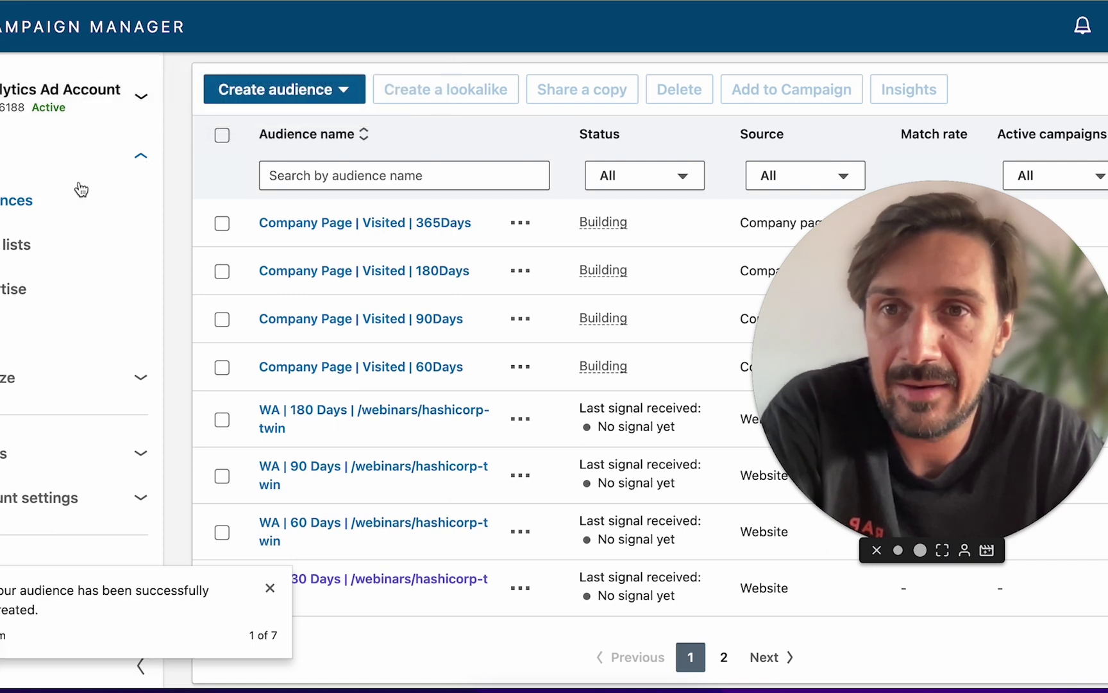
pyautogui.click(315, 103)
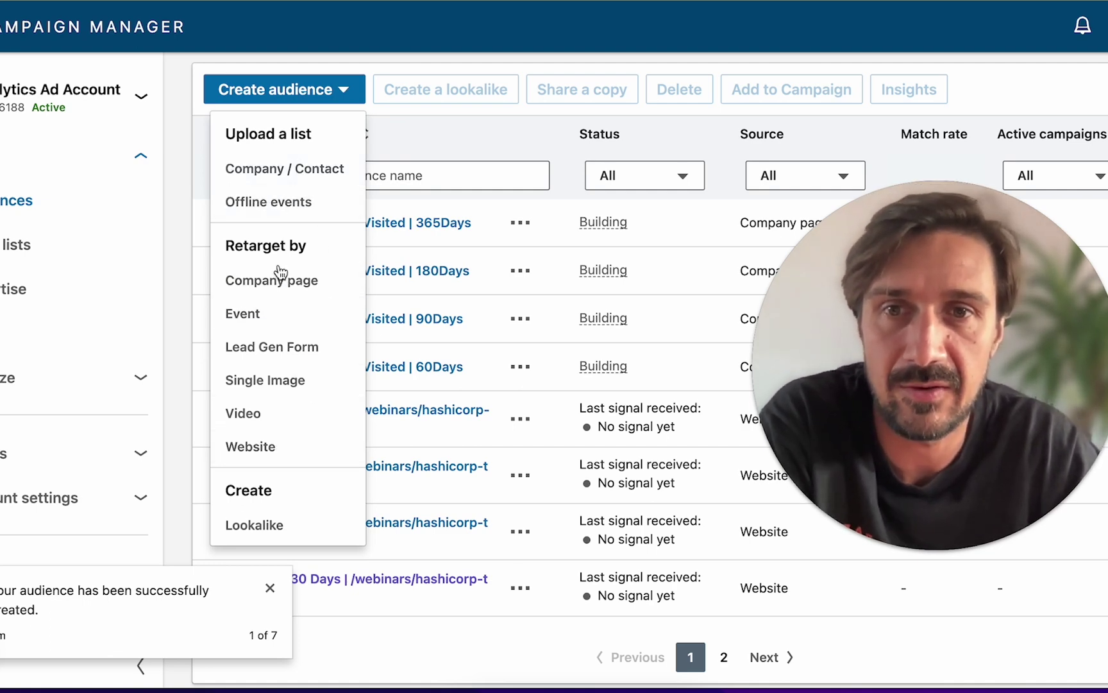
pyautogui.click(298, 287)
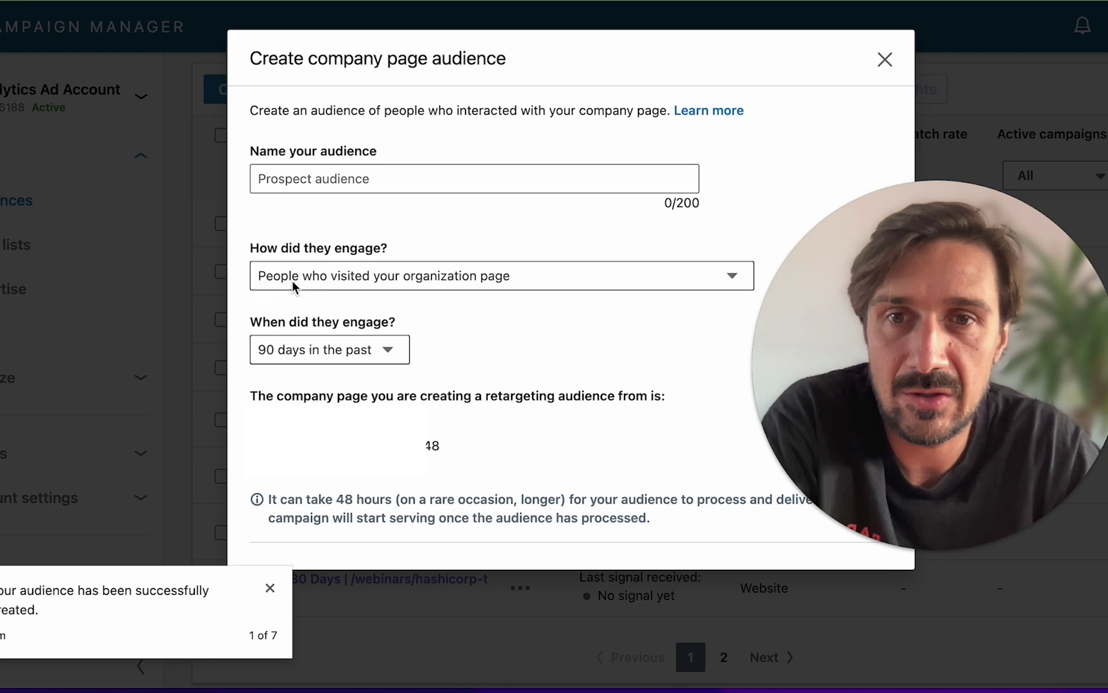
pyautogui.click(510, 277)
pyautogui.click(471, 299)
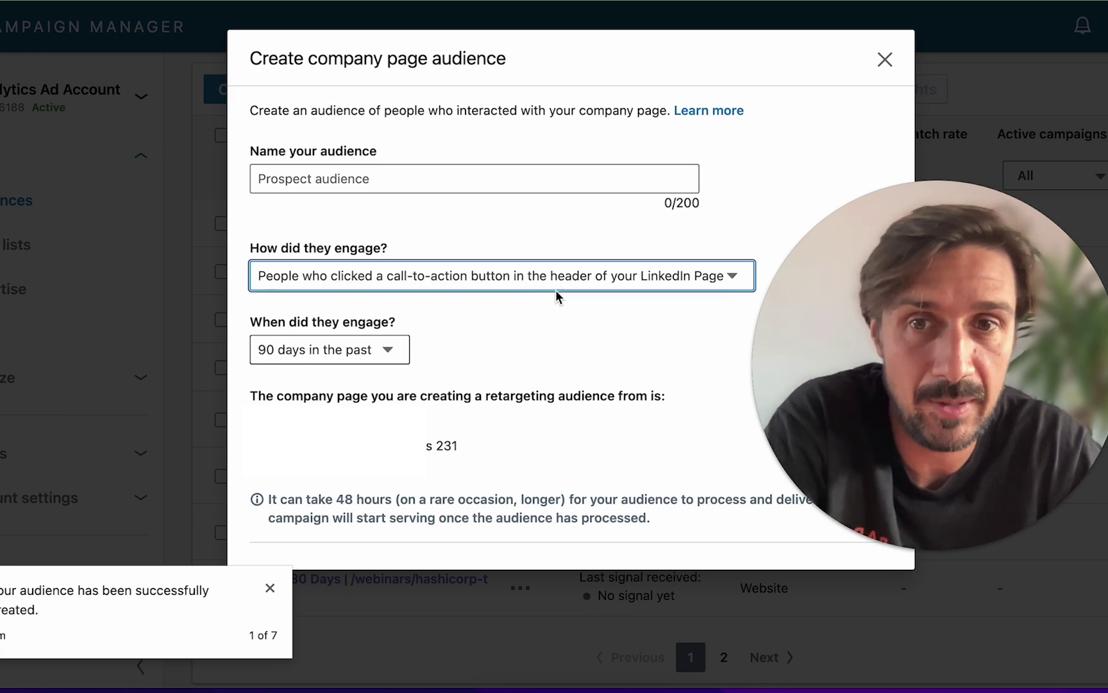
# - Name the company page audience 'CP | Clicked | 90 days' and check the engagement time ranges
pyautogui.click(380, 351)
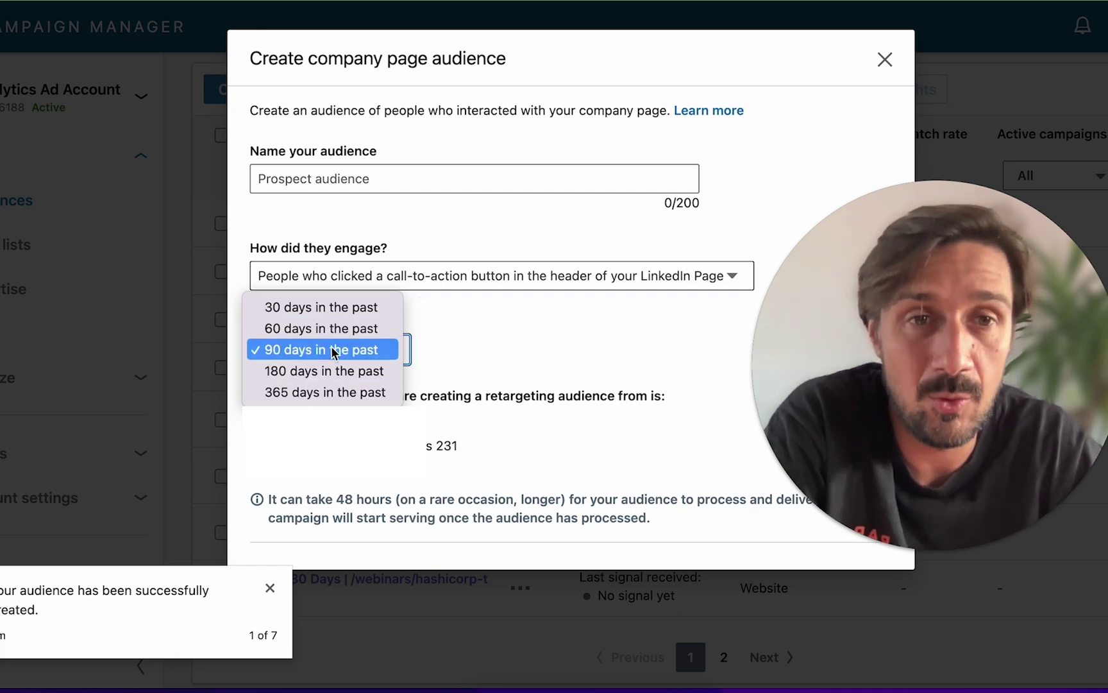
pyautogui.click(416, 174)
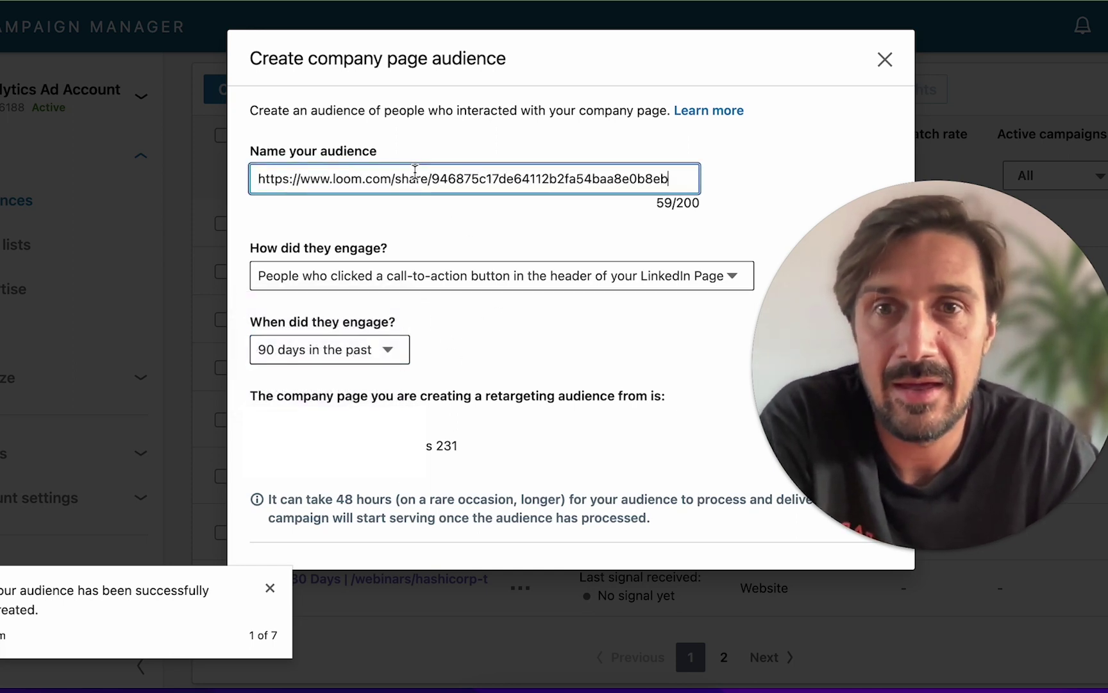
pyautogui.hotkey('ctrl', 'z')
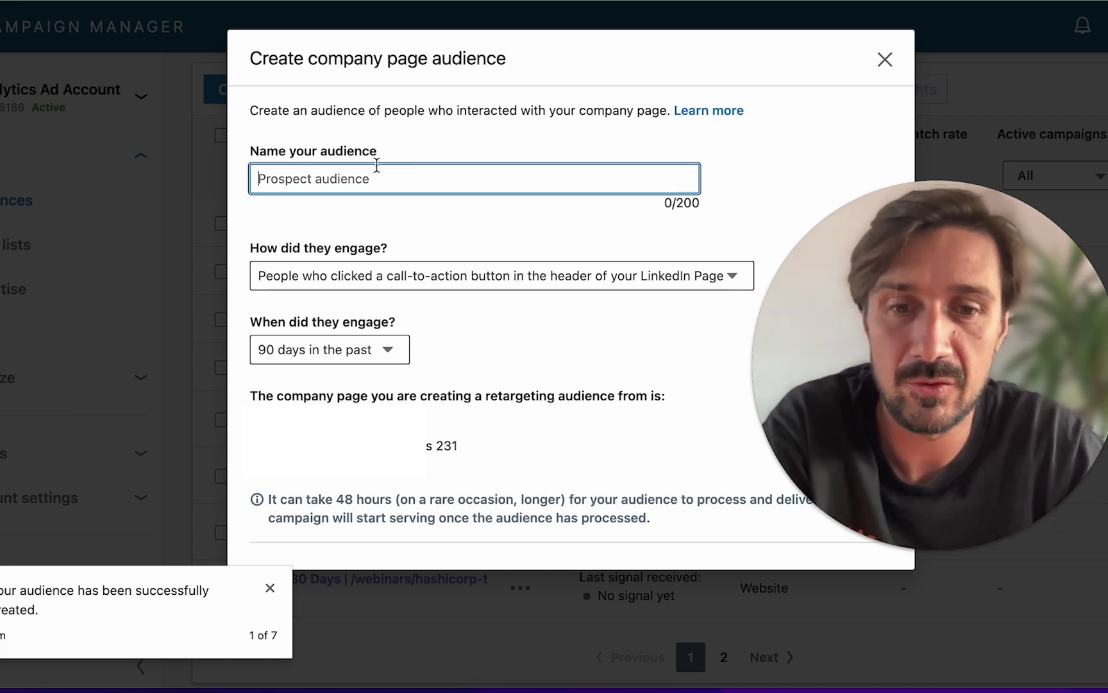
pyautogui.write('C')
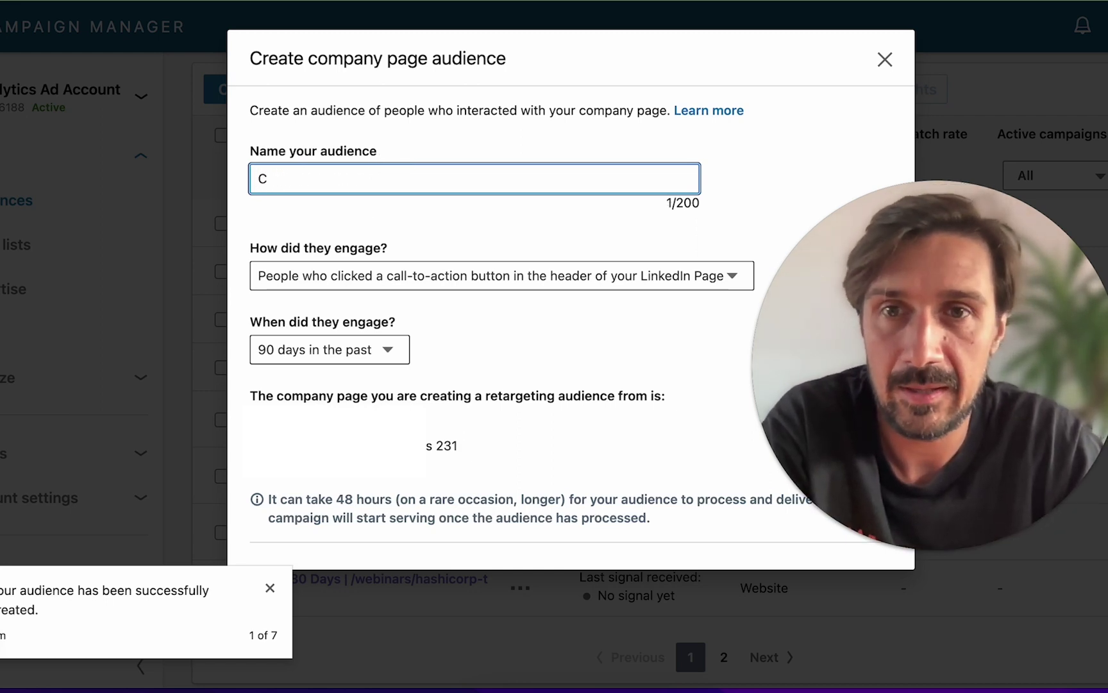
pyautogui.write('om| ')
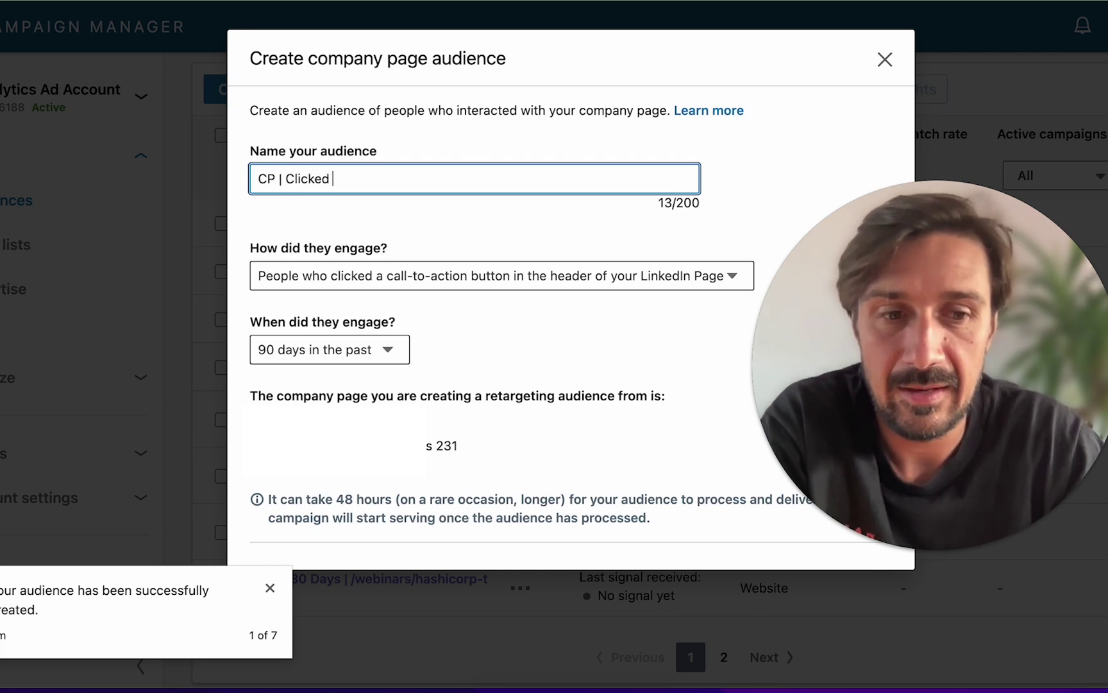
pyautogui.write('Clicked | 90d')
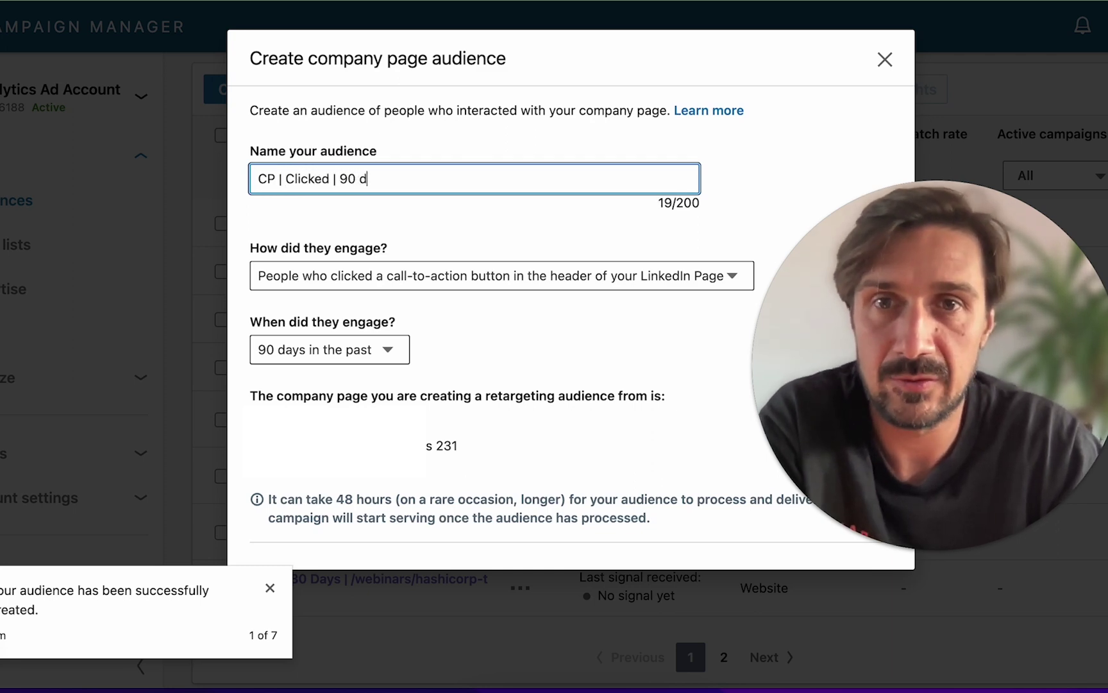
pyautogui.write('ays')
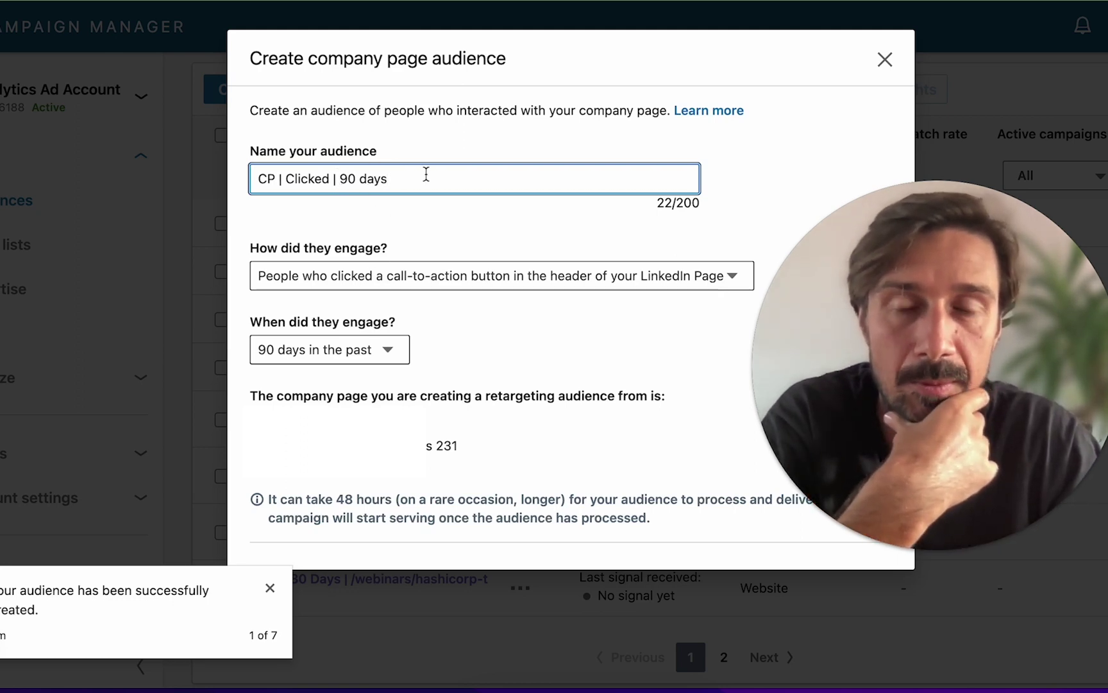
pyautogui.click(364, 349)
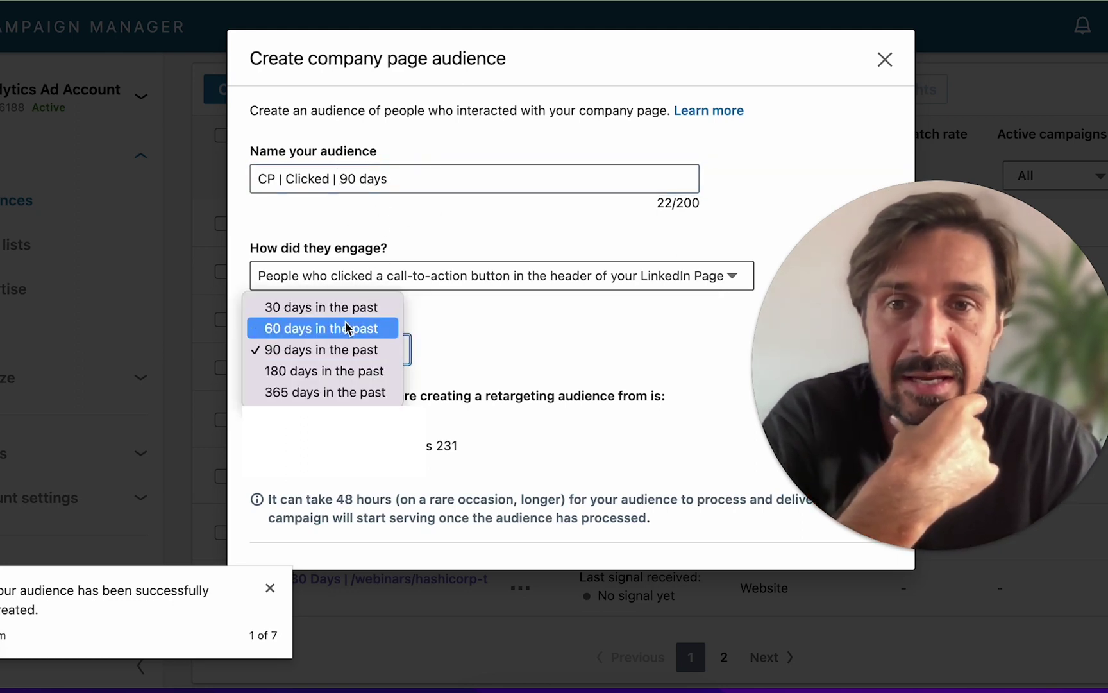
# - Discard the company page draft, then preview the event audience form and close it unsaved
pyautogui.click(490, 247)
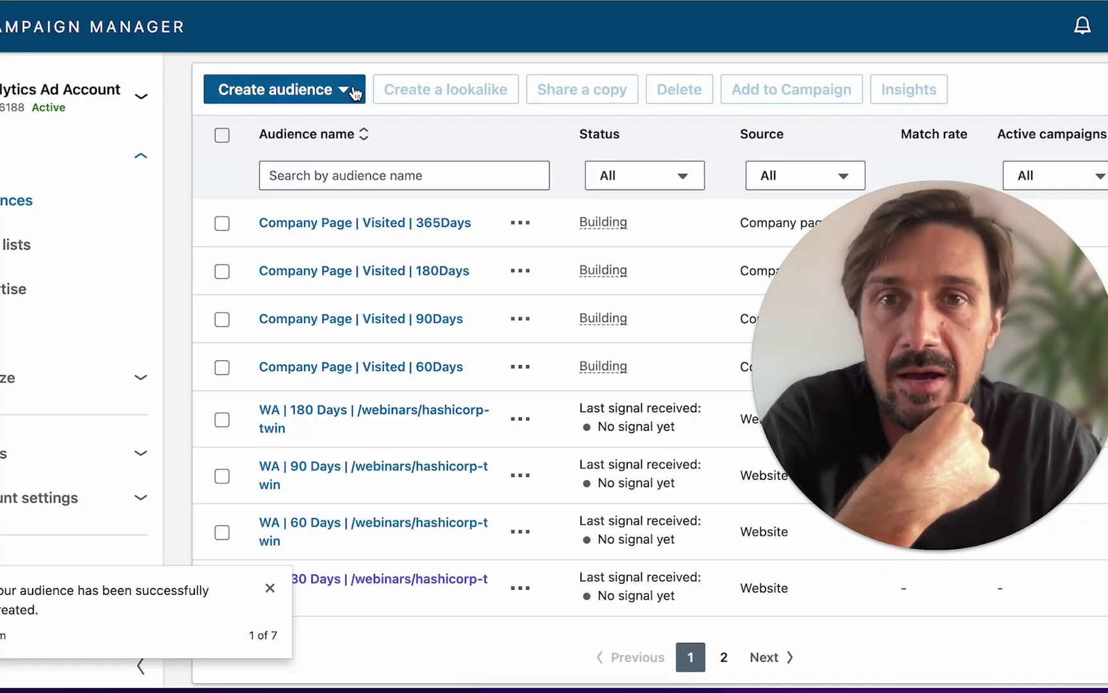
pyautogui.click(354, 93)
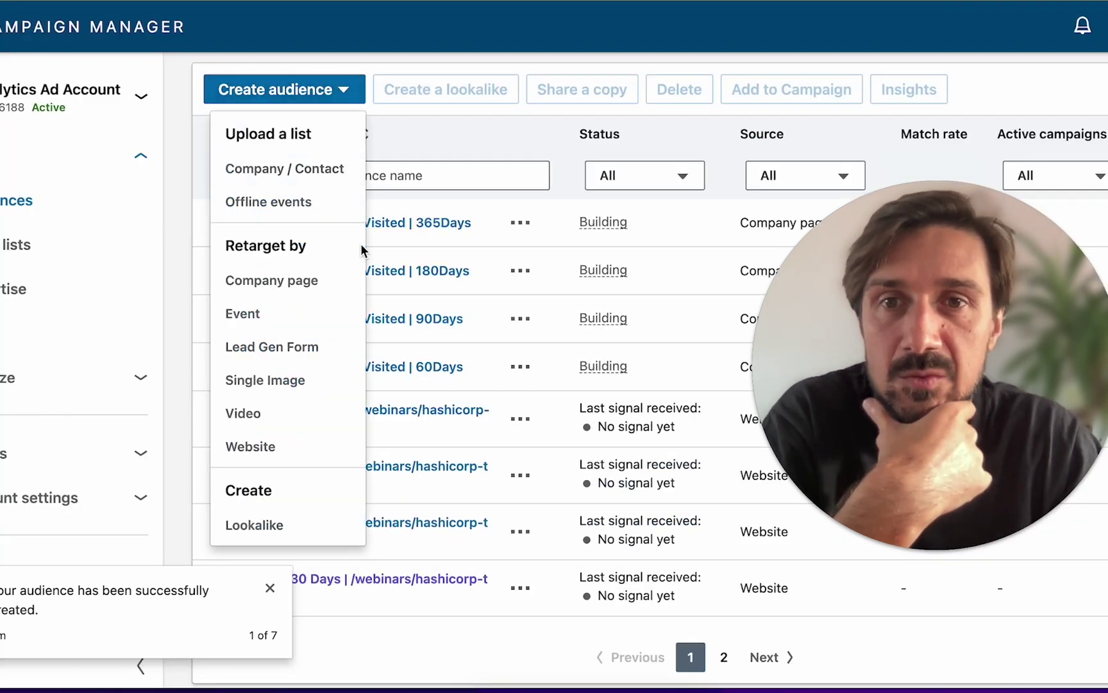
pyautogui.click(305, 324)
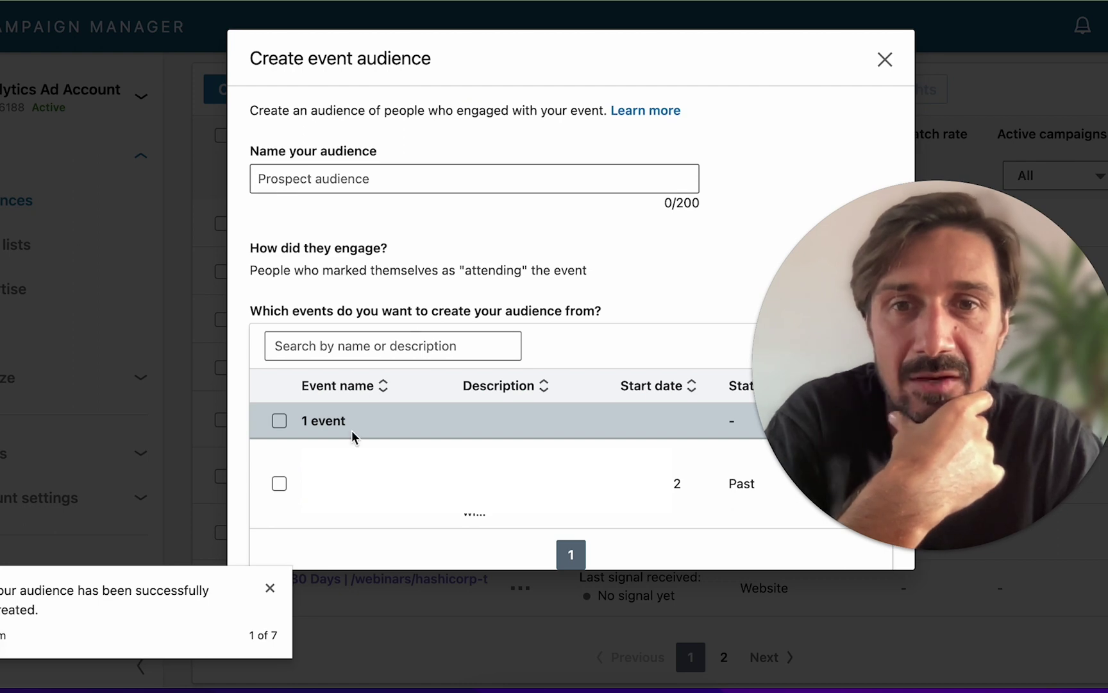
pyautogui.scroll(-2, 351, 430)
pyautogui.click(885, 60)
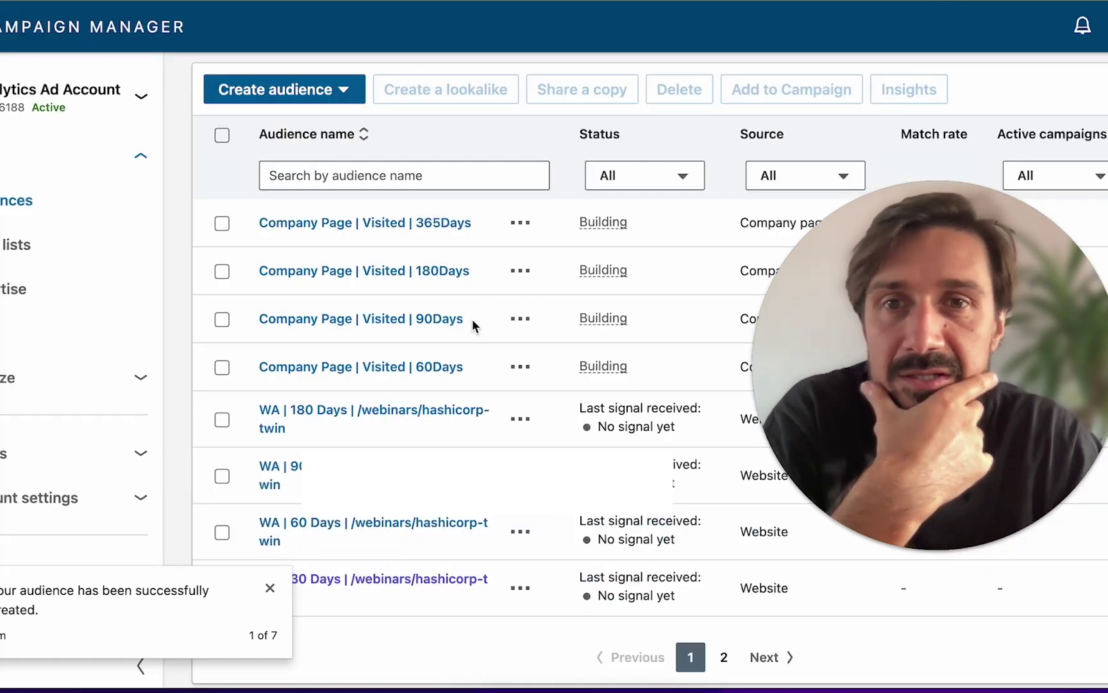
pyautogui.click(324, 95)
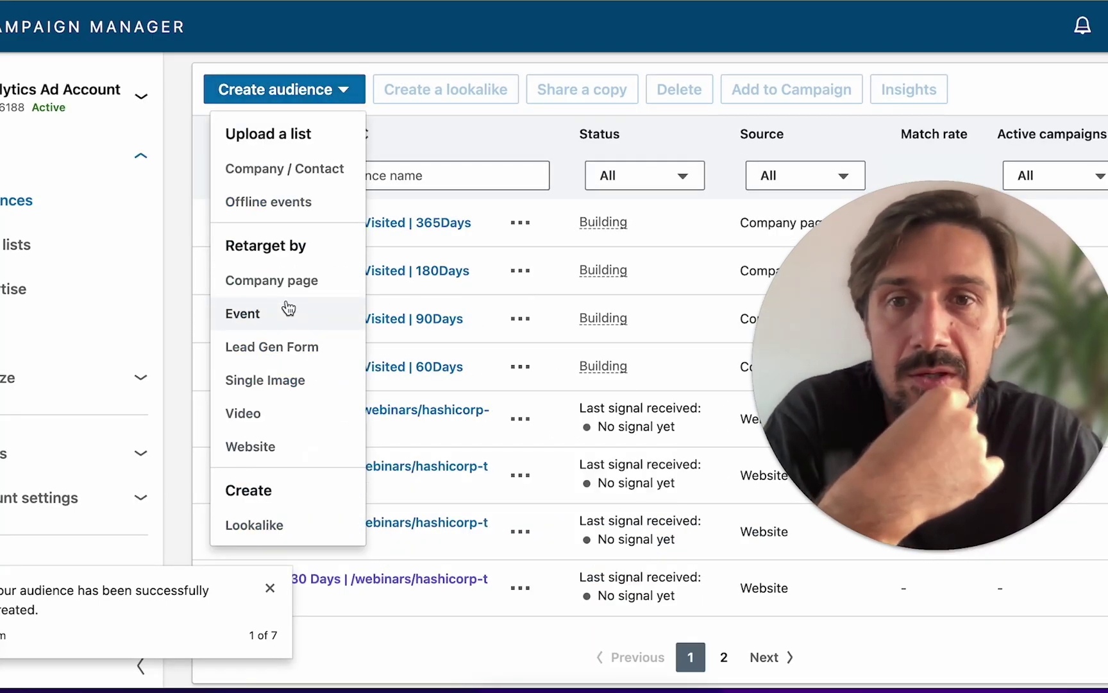
pyautogui.click(308, 350)
pyautogui.click(384, 275)
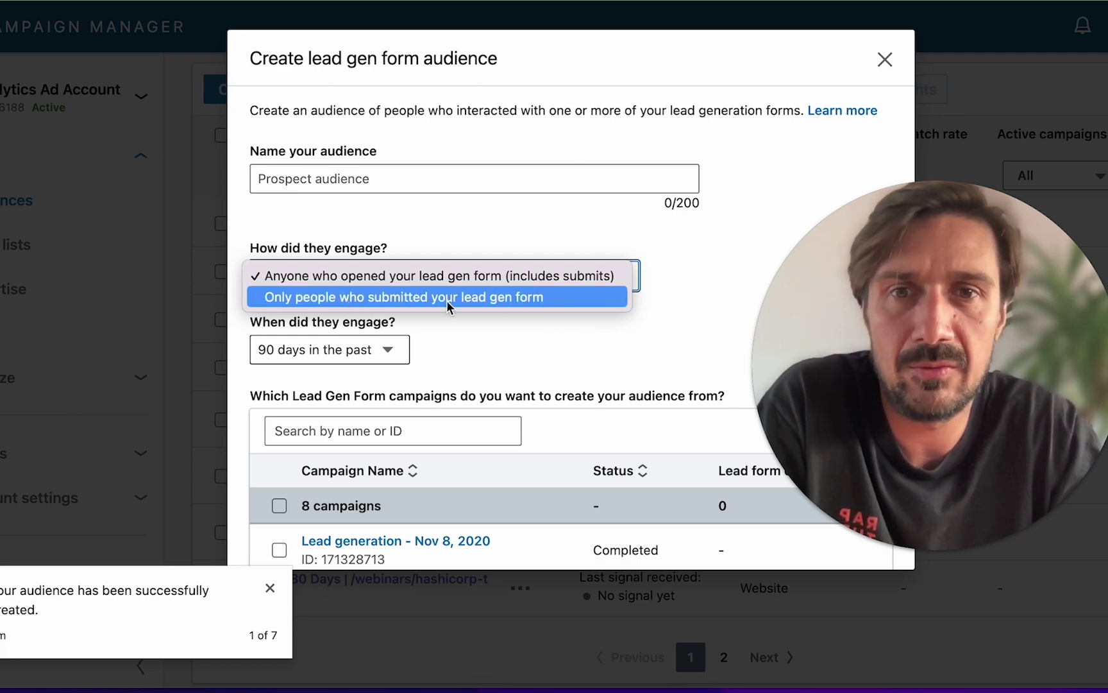
pyautogui.click(484, 327)
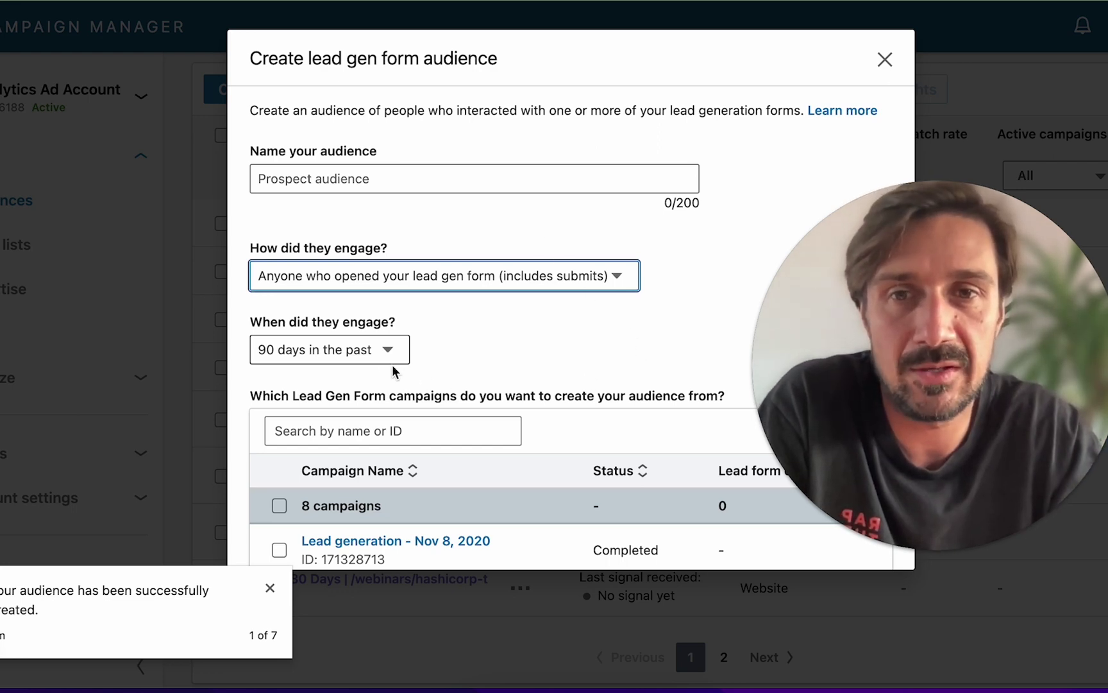
pyautogui.click(356, 352)
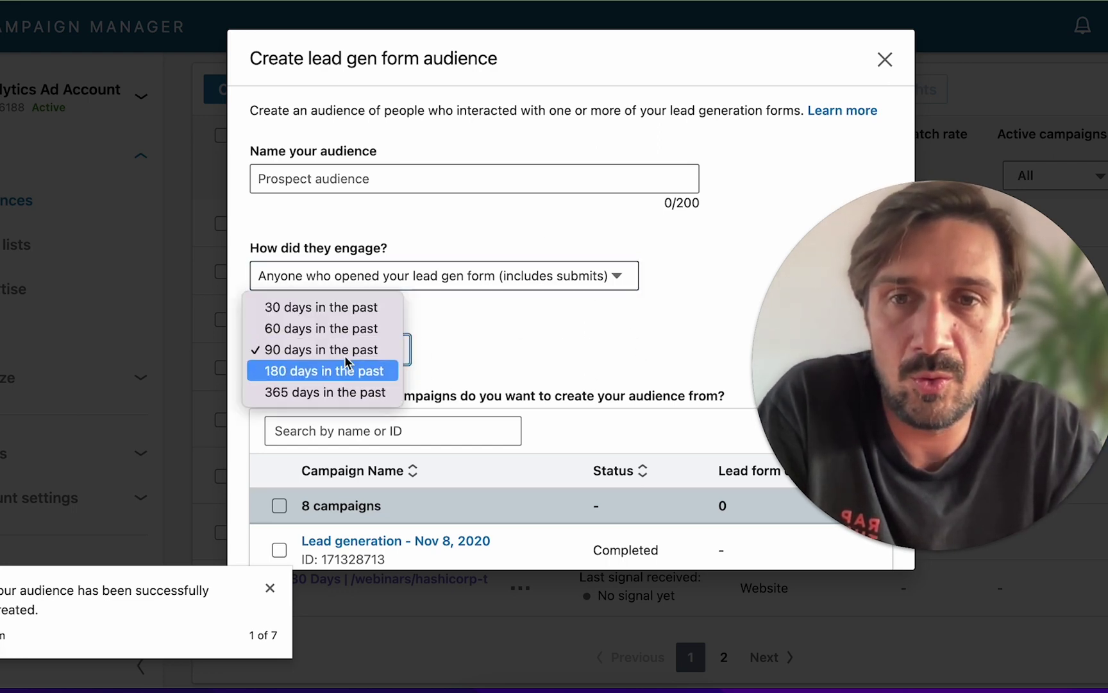
pyautogui.click(430, 316)
pyautogui.click(198, 230)
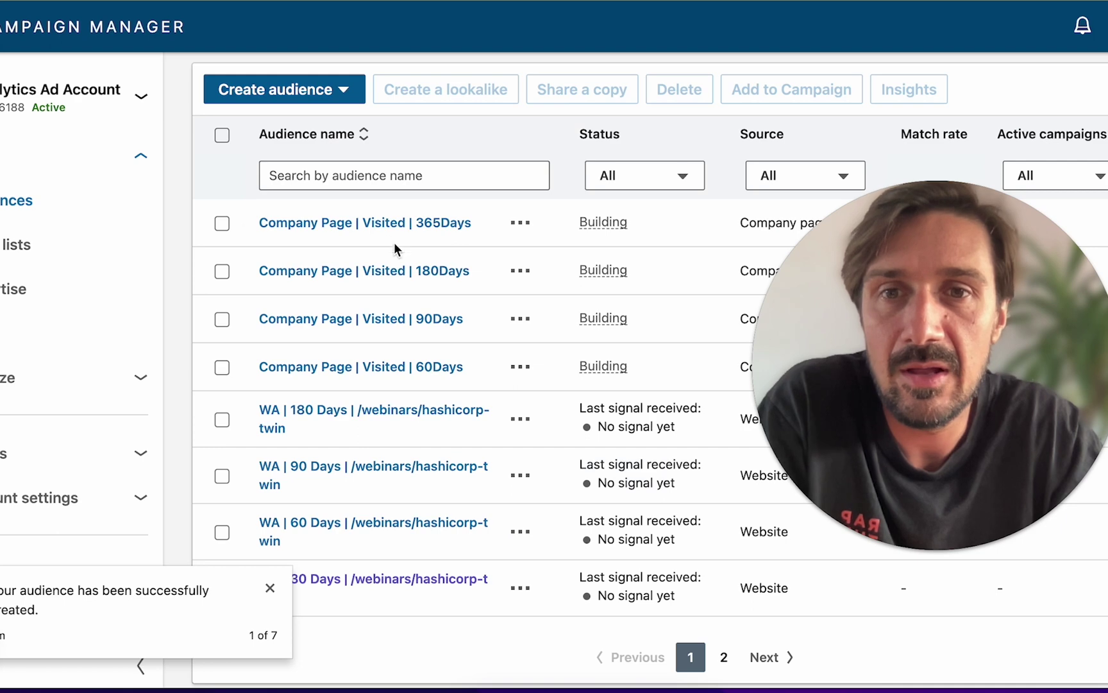
# - Start a single image ad retargeting audience and scroll through its form
pyautogui.click(334, 95)
pyautogui.click(290, 381)
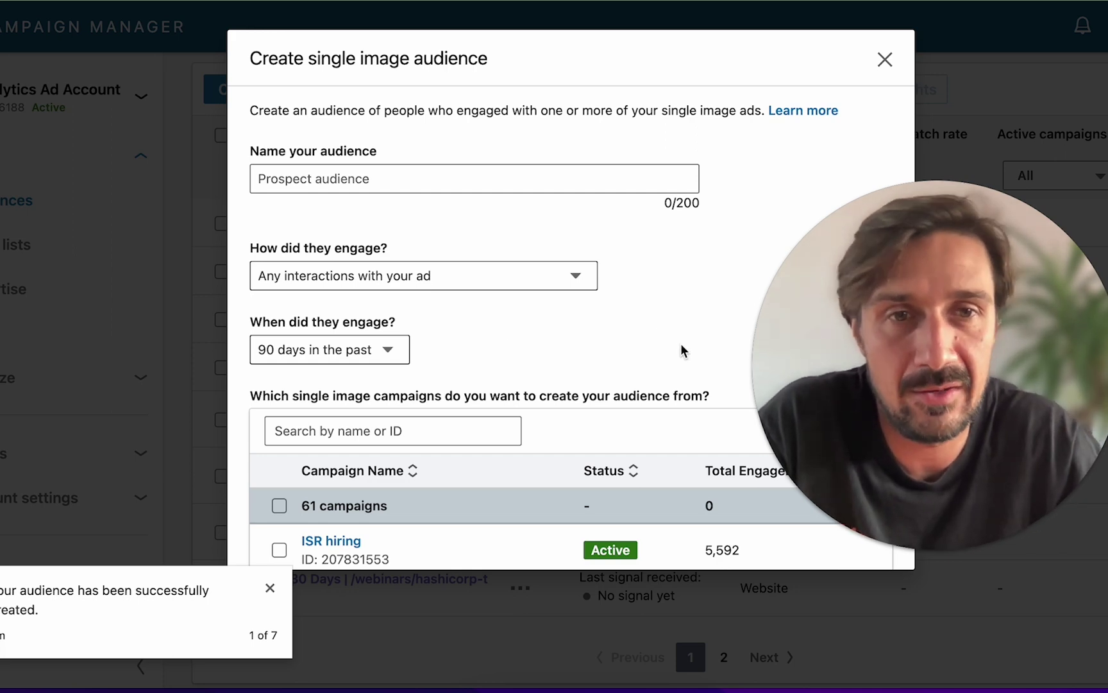
pyautogui.scroll(-1, 253, 197)
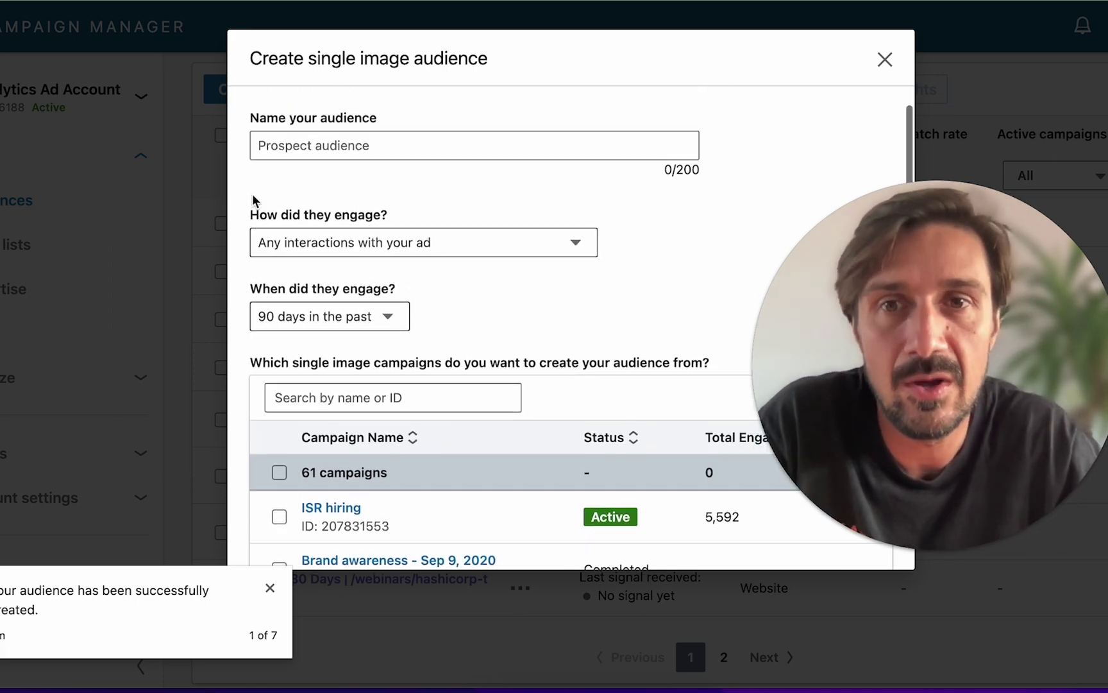
pyautogui.scroll(1, 252, 193)
# - Review the single image ad's engagement type and time window options, leaving them unchanged
pyautogui.click(368, 273)
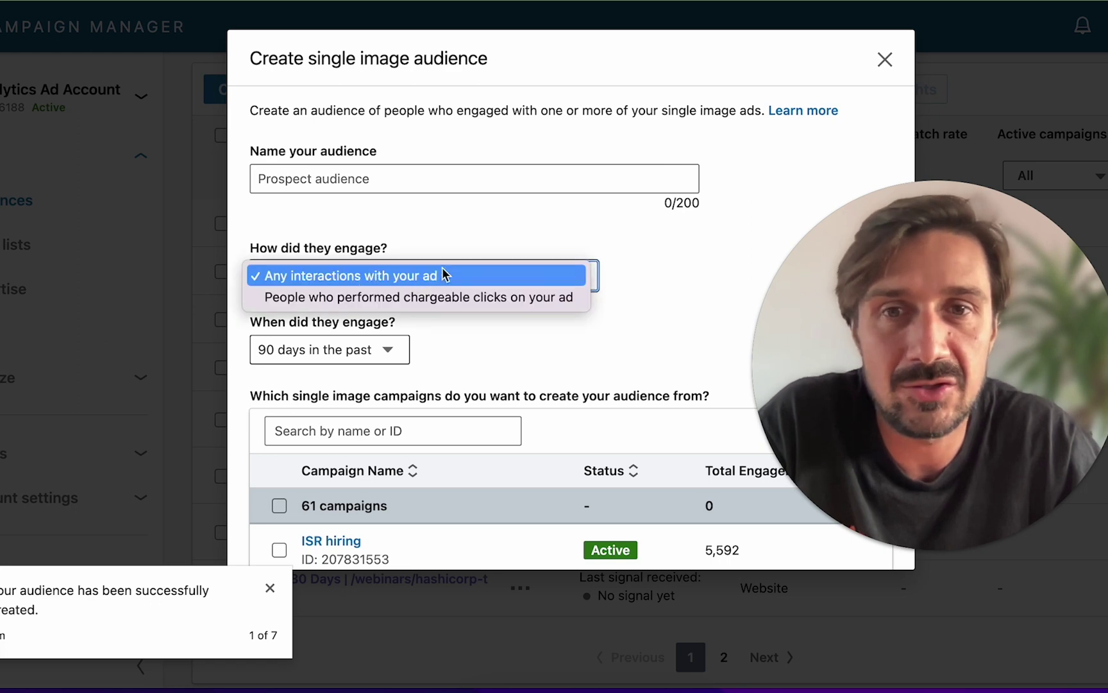
pyautogui.click(472, 238)
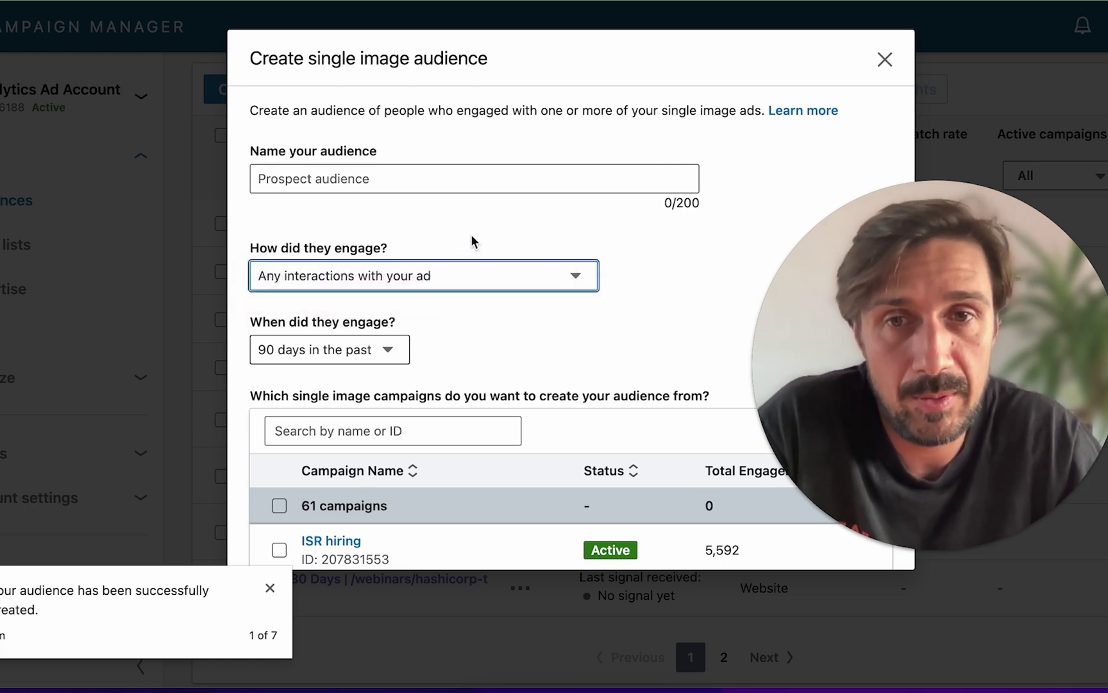
pyautogui.click(428, 275)
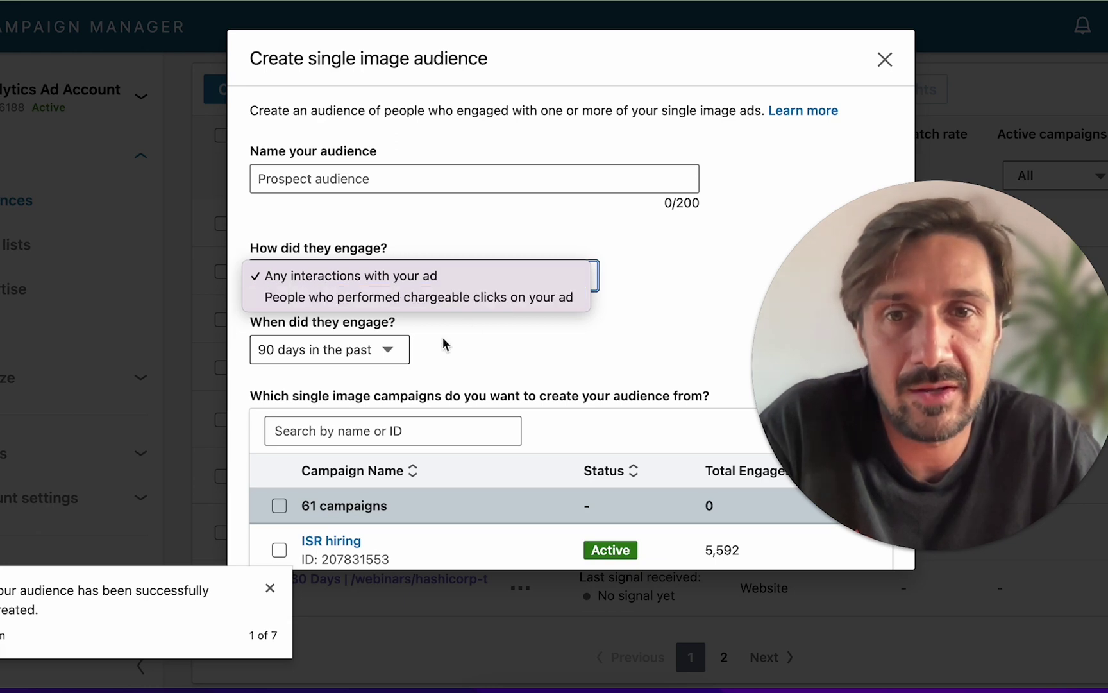
pyautogui.click(363, 349)
pyautogui.click(362, 349)
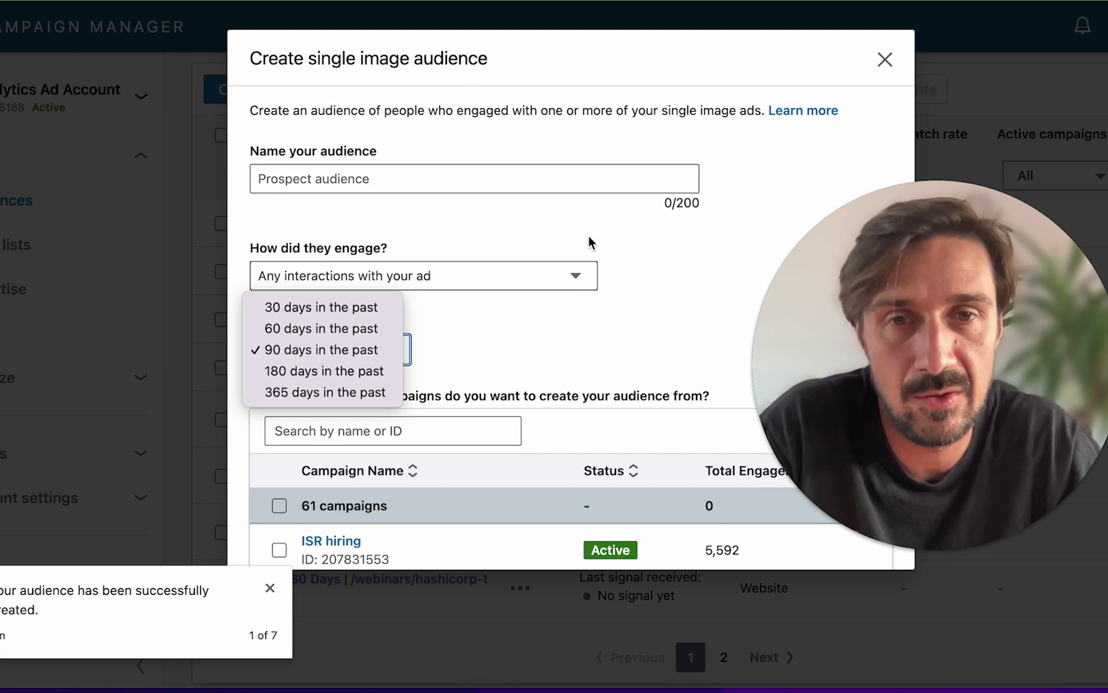
pyautogui.click(624, 243)
pyautogui.click(884, 59)
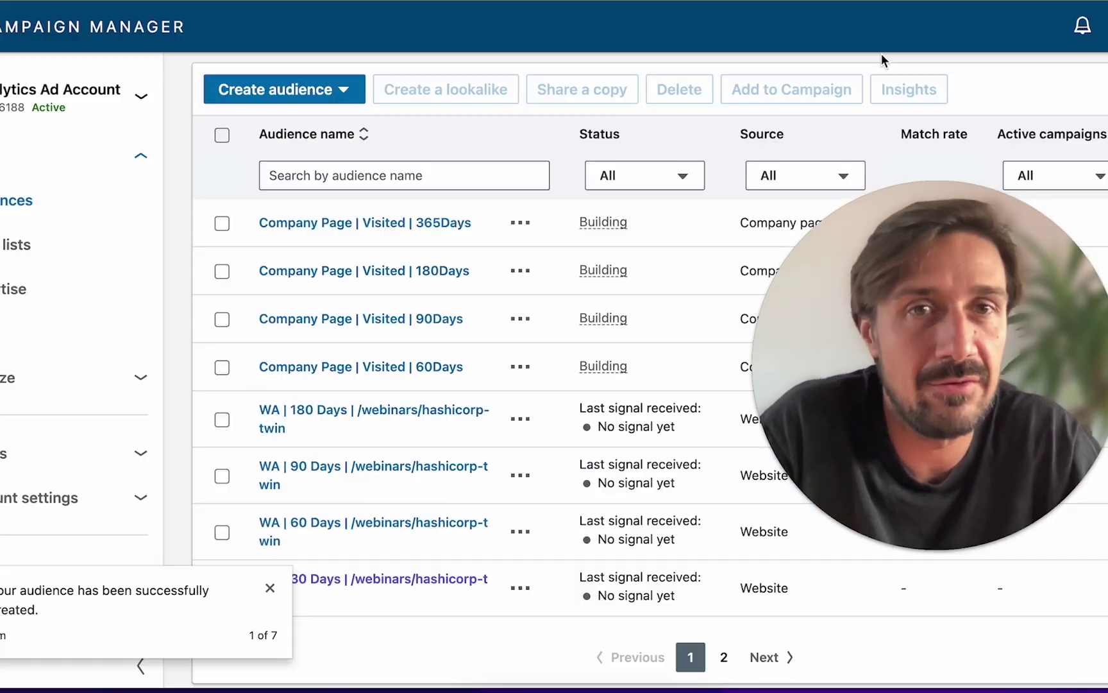
pyautogui.click(269, 87)
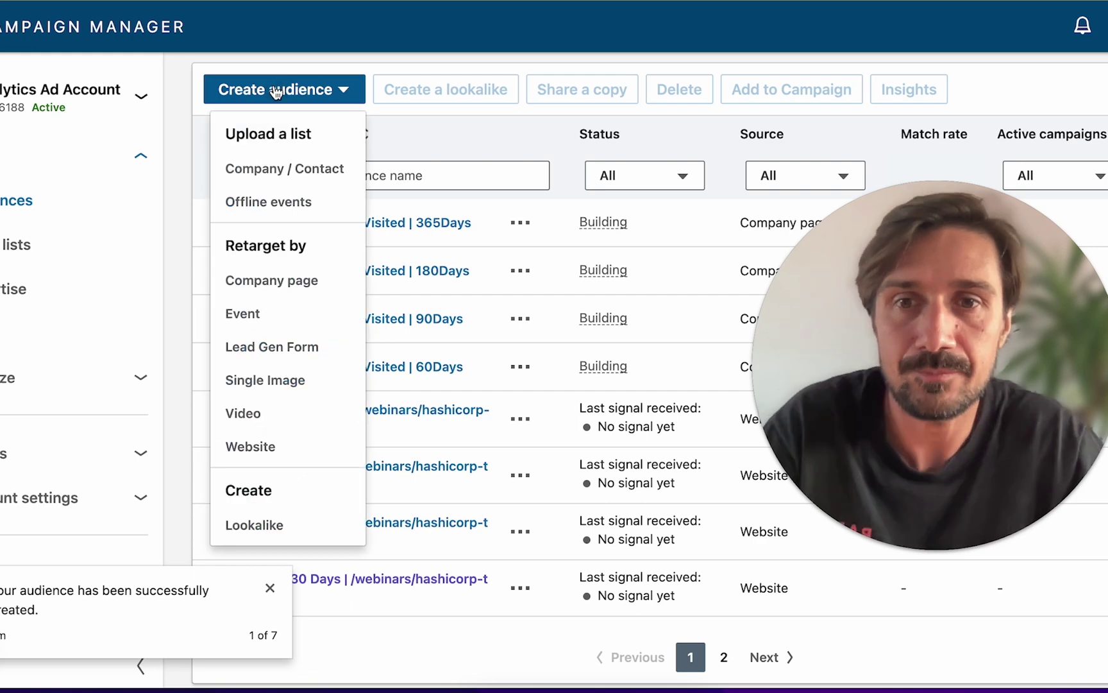
pyautogui.click(255, 444)
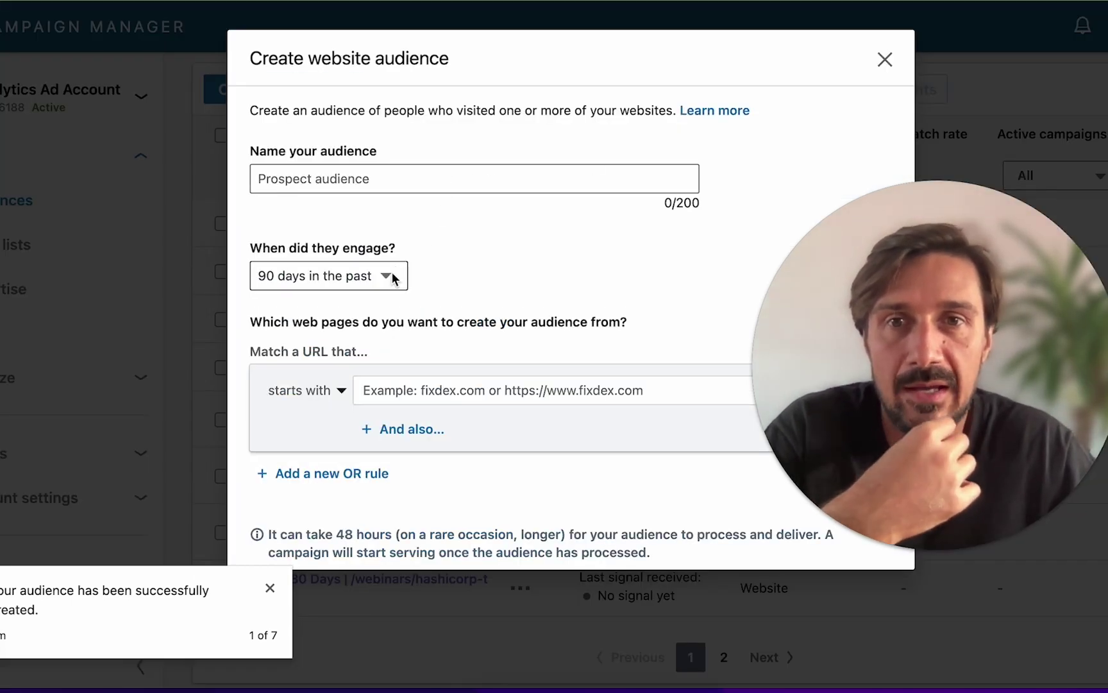
pyautogui.click(354, 179)
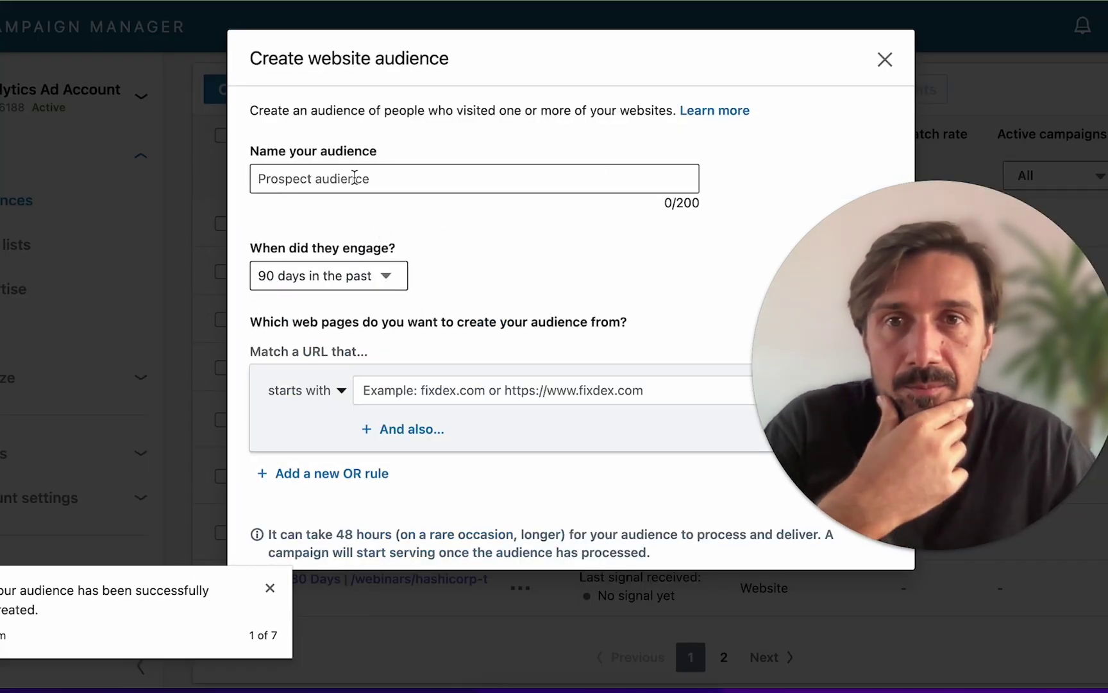
pyautogui.scroll(-1, 482, 311)
pyautogui.click(324, 361)
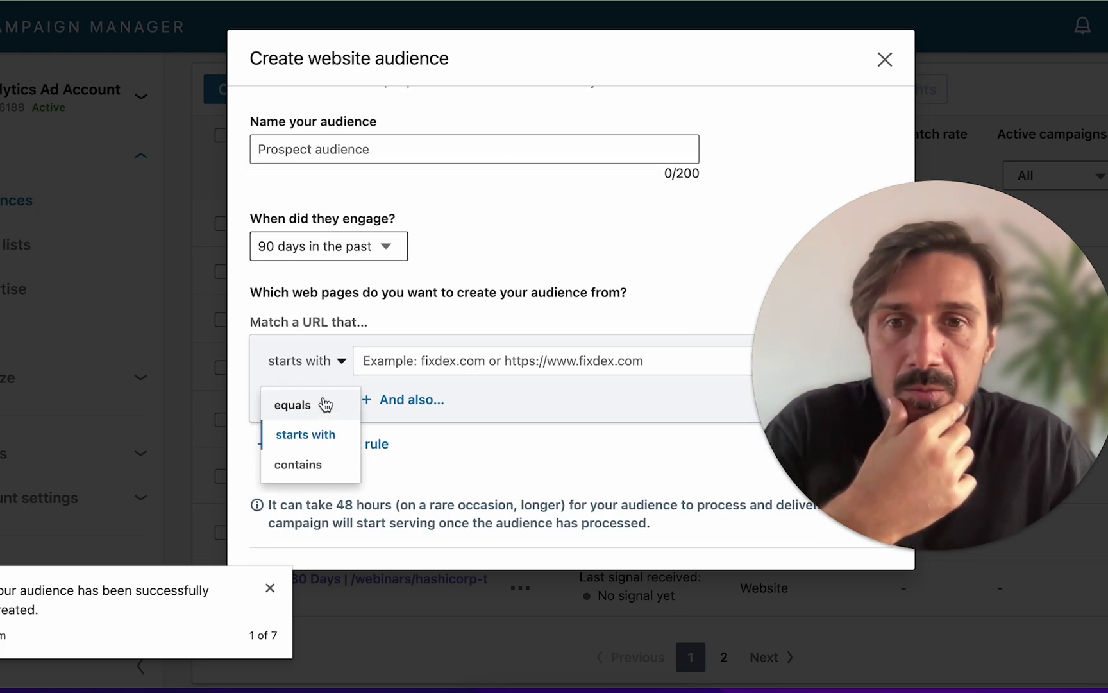
pyautogui.click(576, 199)
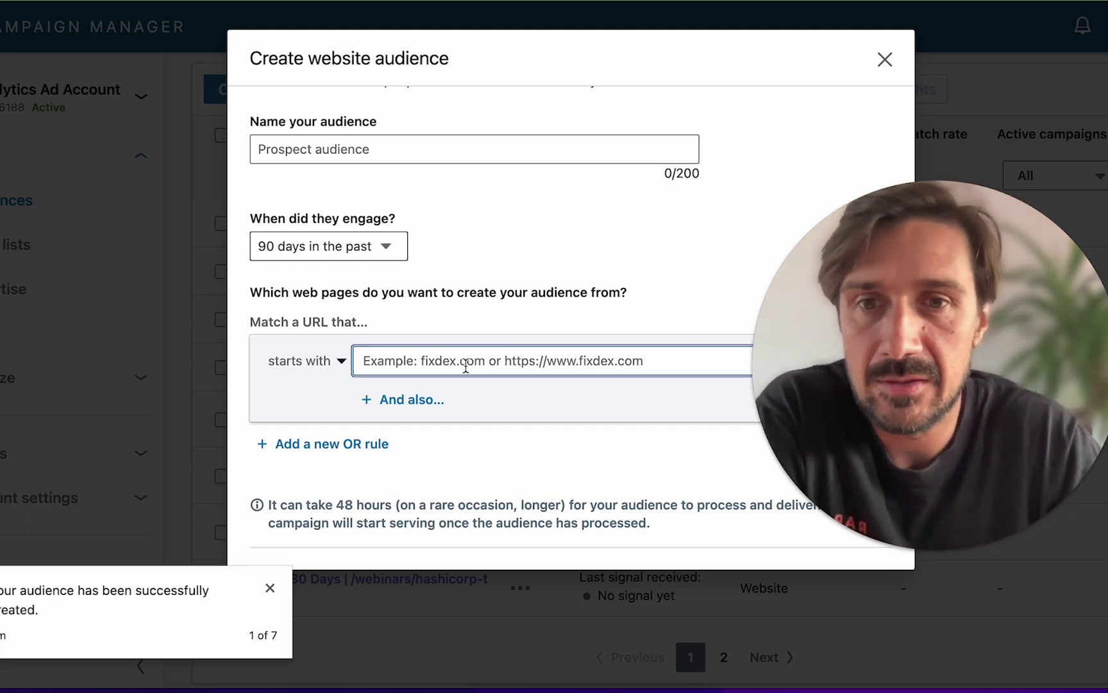
pyautogui.click(335, 362)
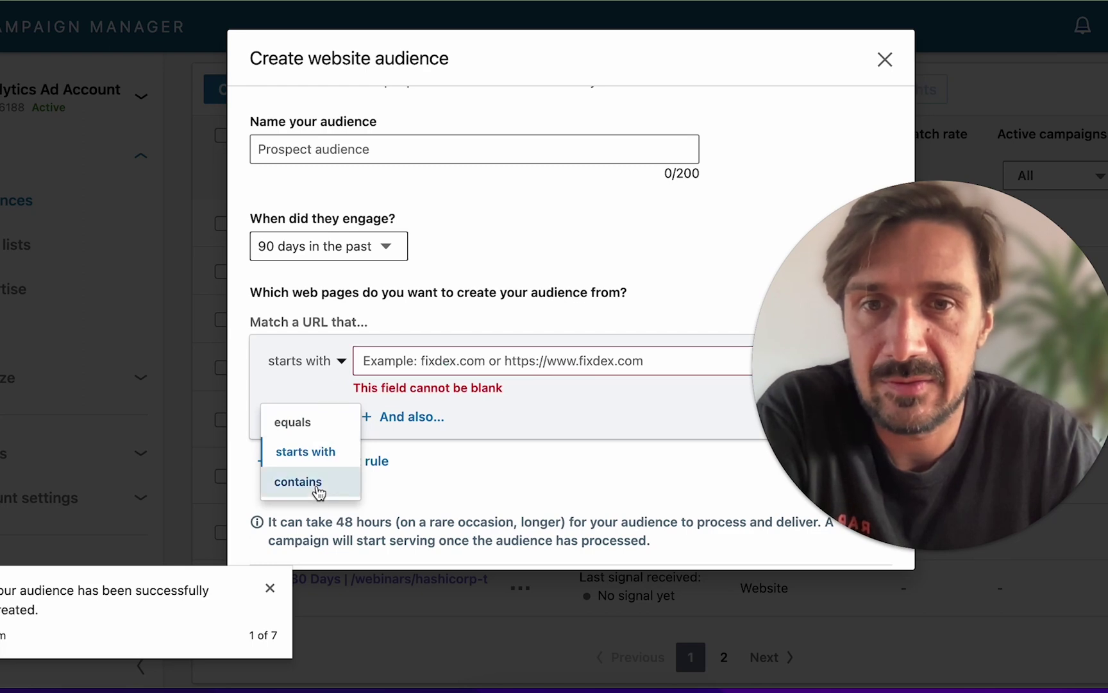
pyautogui.click(298, 482)
pyautogui.click(427, 362)
pyautogui.hotkey('ctrl', 'v')
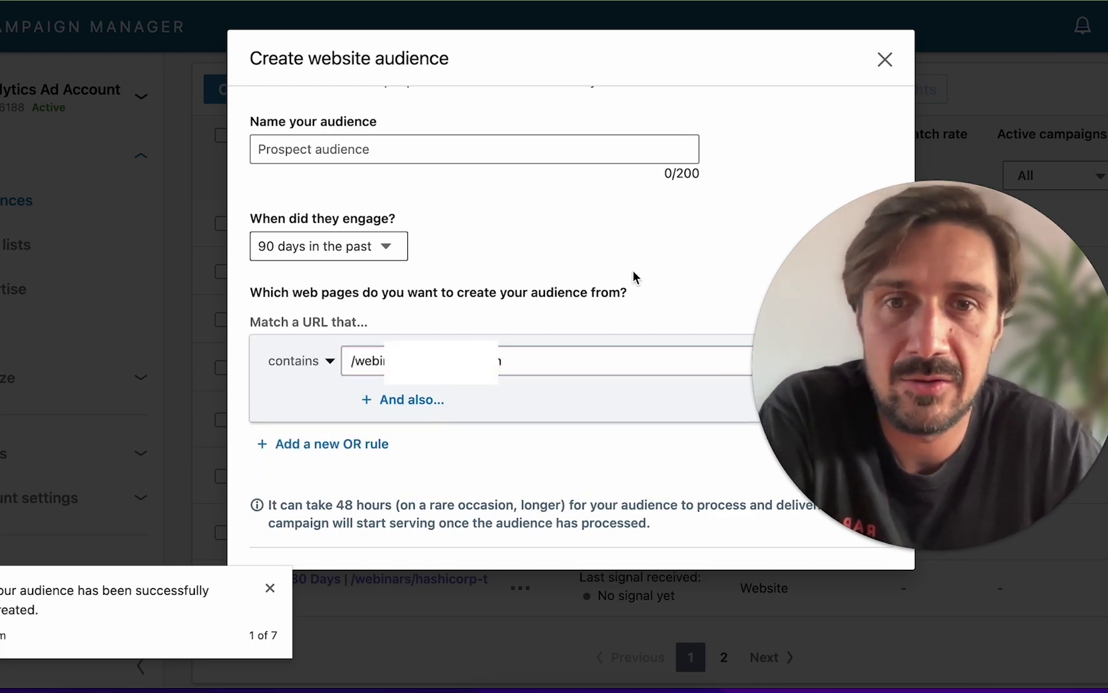
pyautogui.click(310, 154)
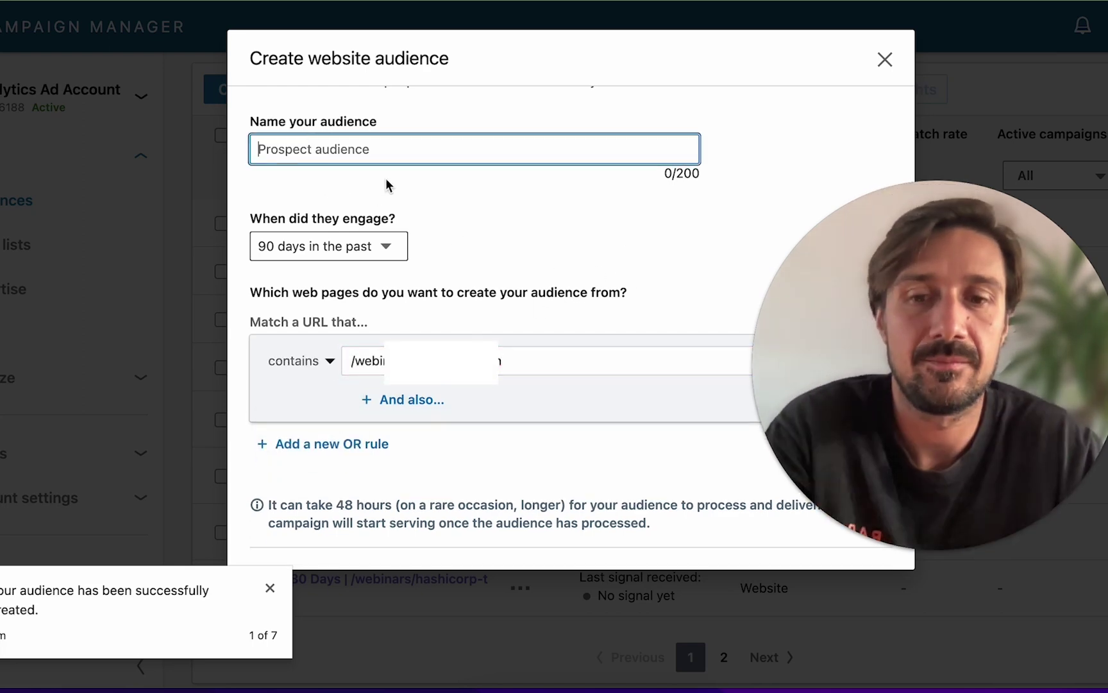
pyautogui.write('W')
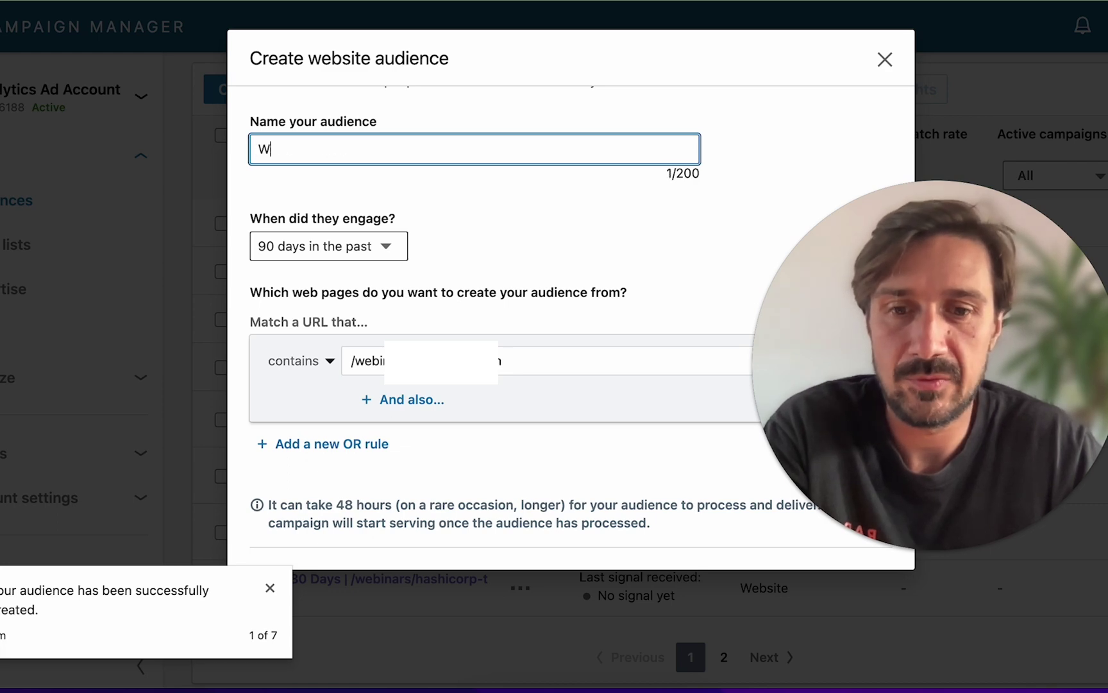
pyautogui.write('A | ')
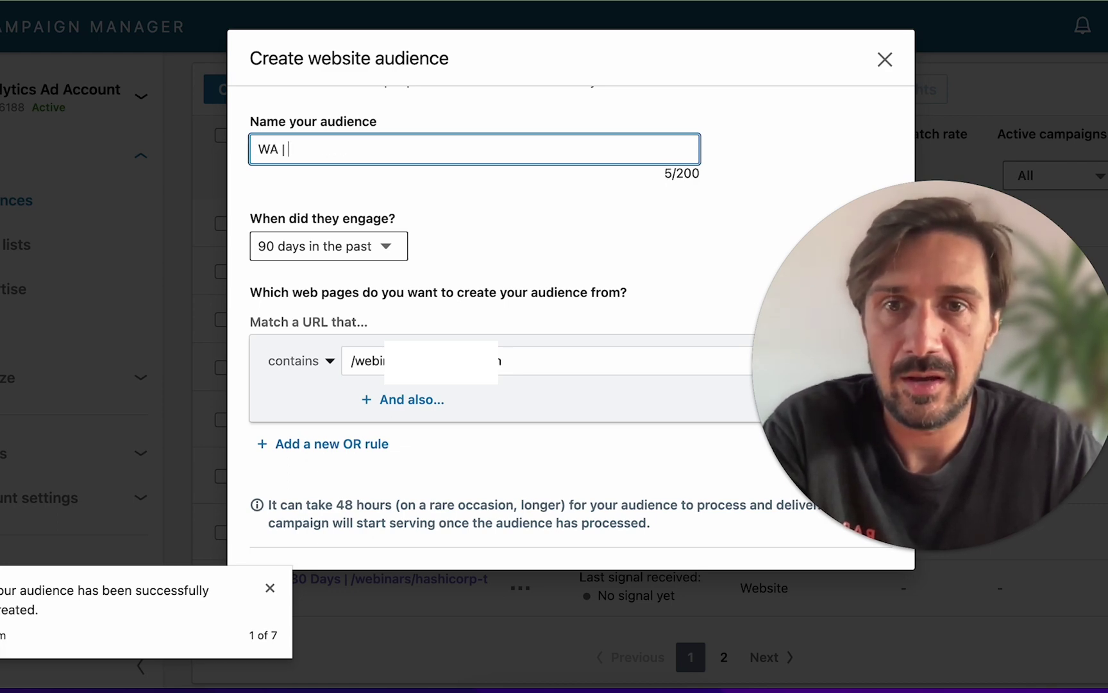
pyautogui.write('90 Days ')
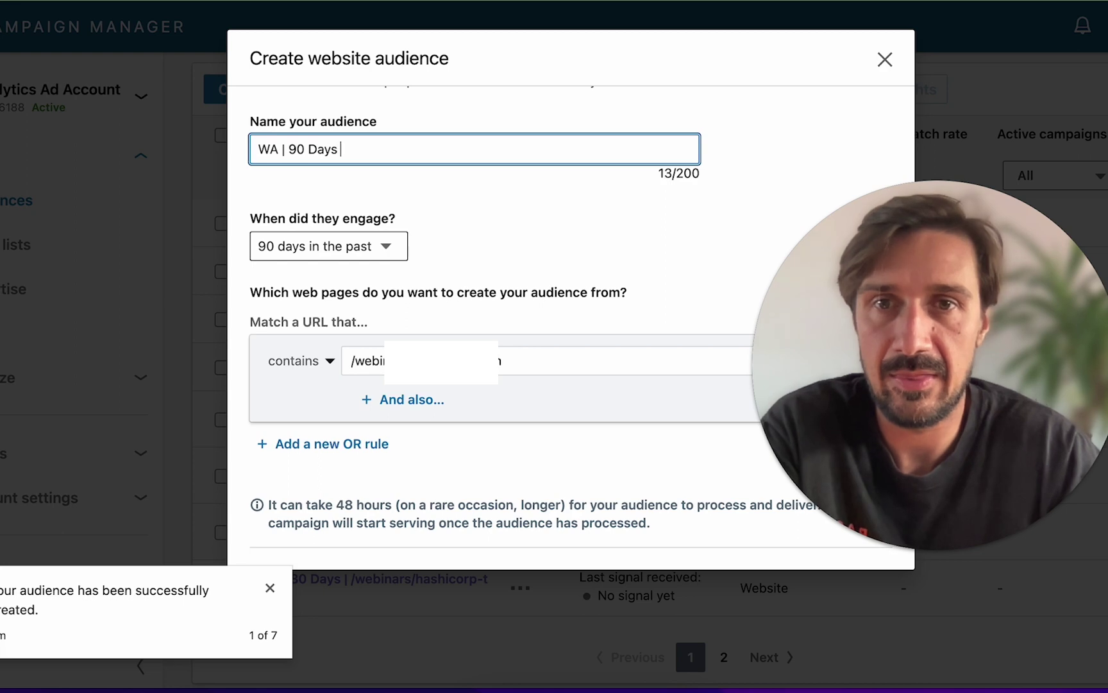
pyautogui.write('|')
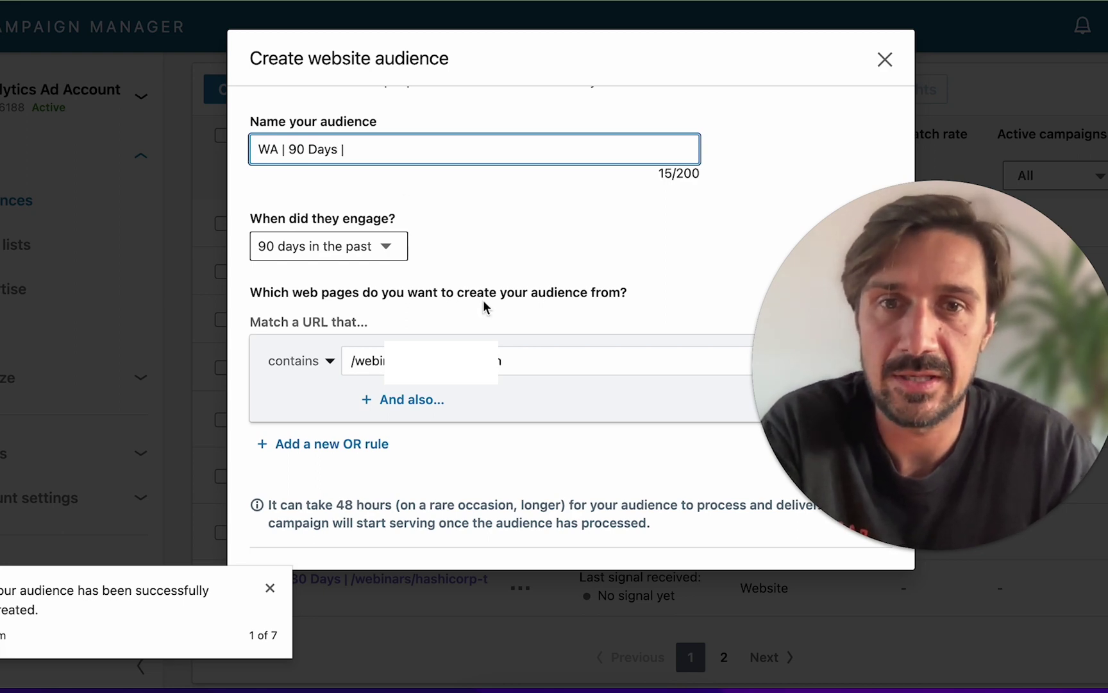
pyautogui.click(507, 361)
pyautogui.hotkey('ctrl', 'a')
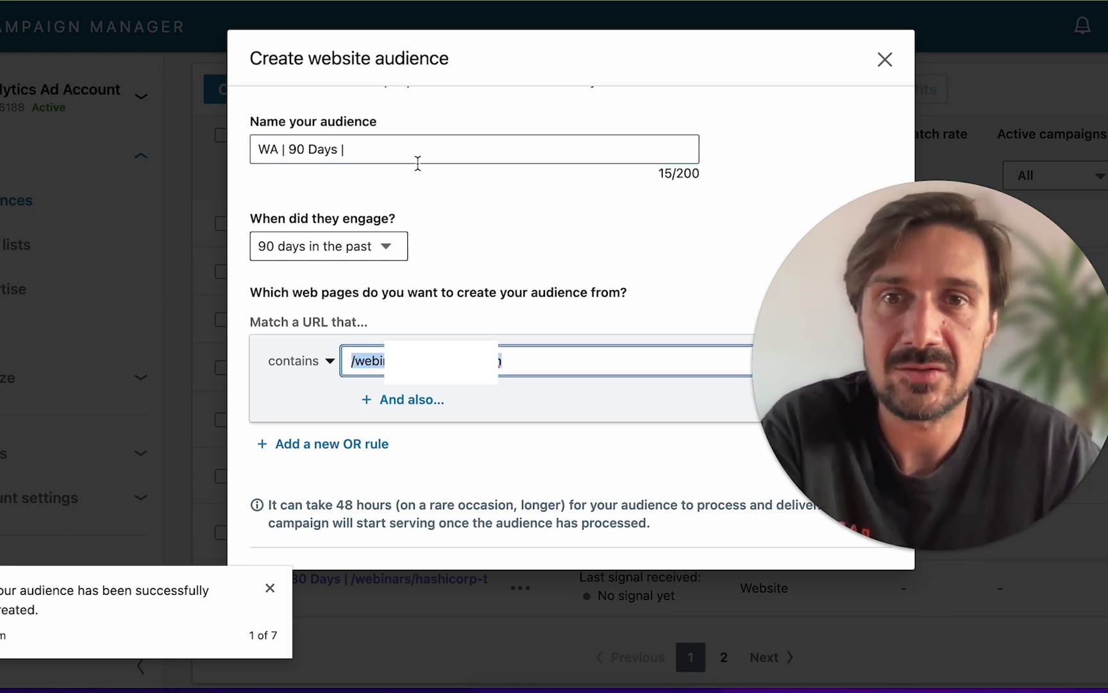
pyautogui.click(416, 154)
pyautogui.hotkey('ctrl', 'v')
pyautogui.click(436, 190)
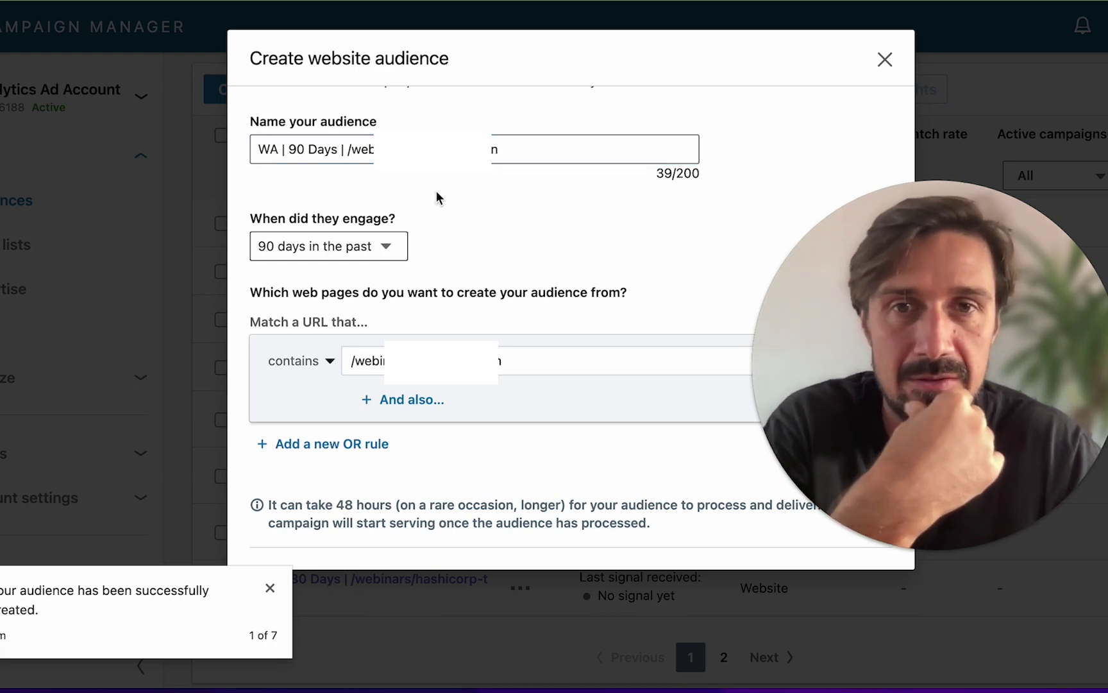
pyautogui.click(352, 149)
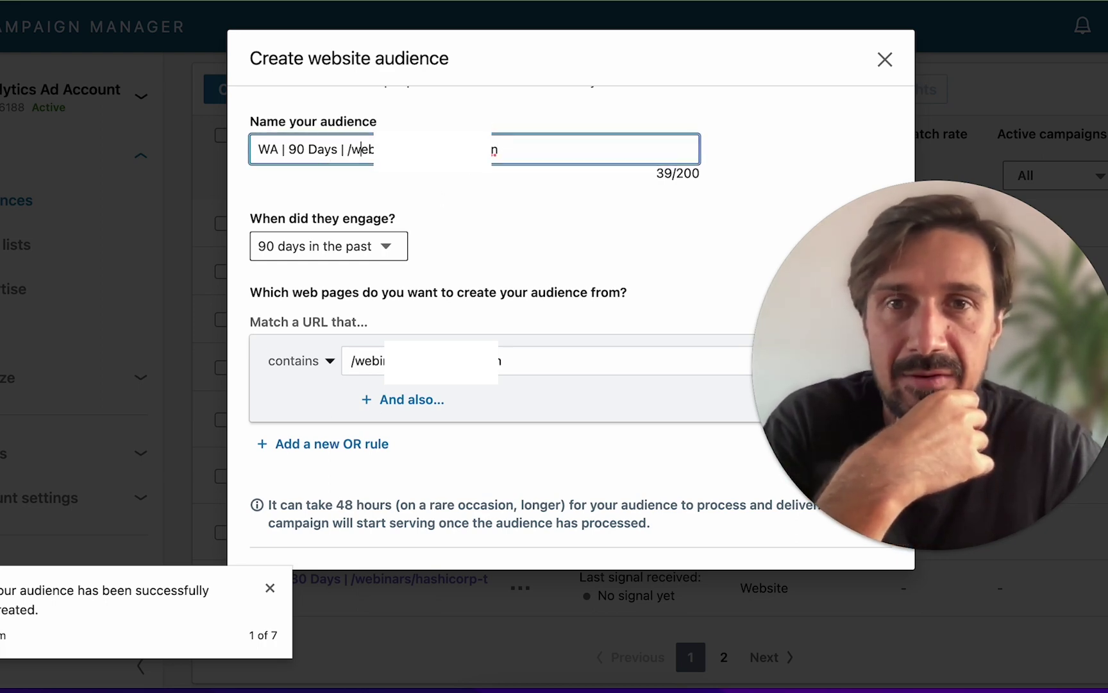
pyautogui.press('Home')
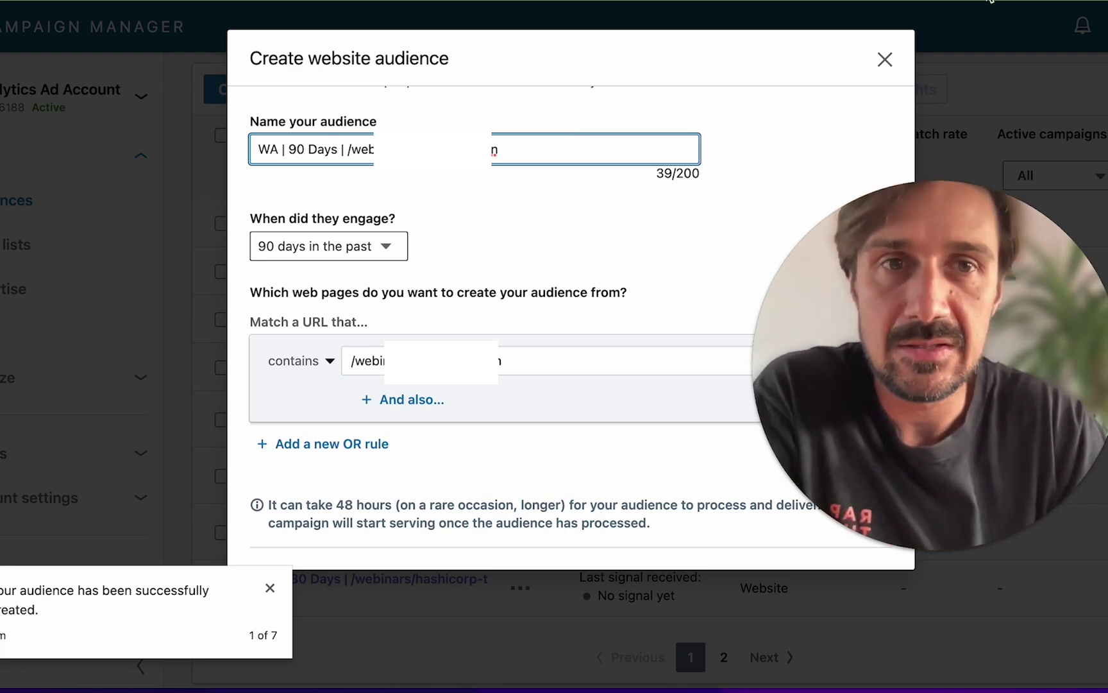
pyautogui.click(885, 59)
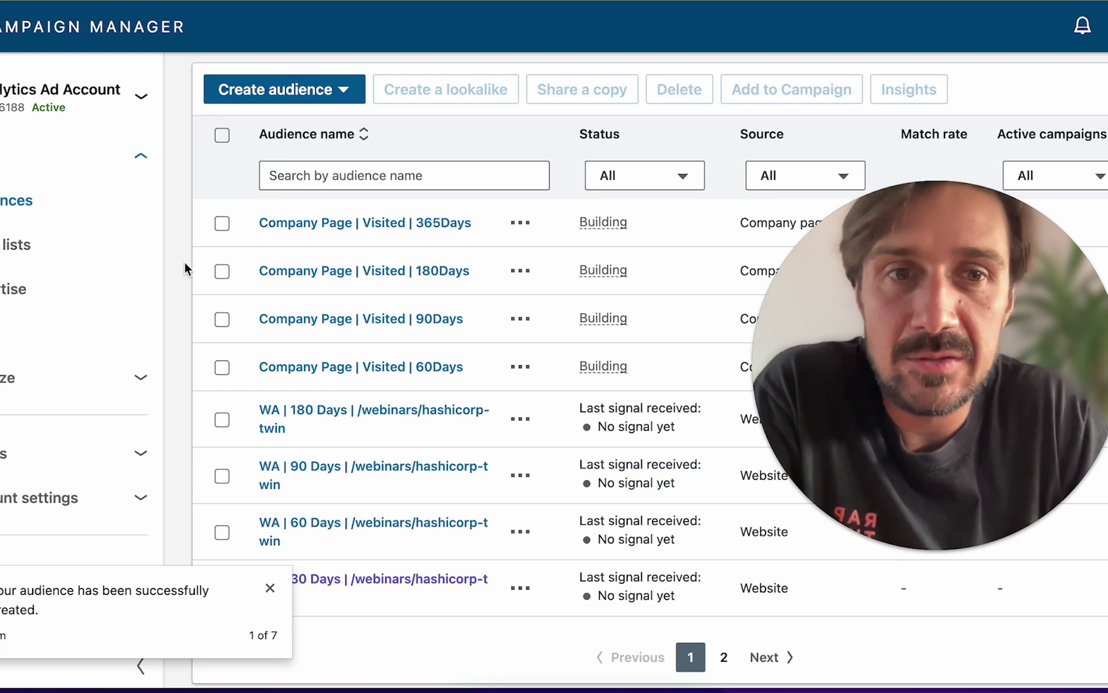